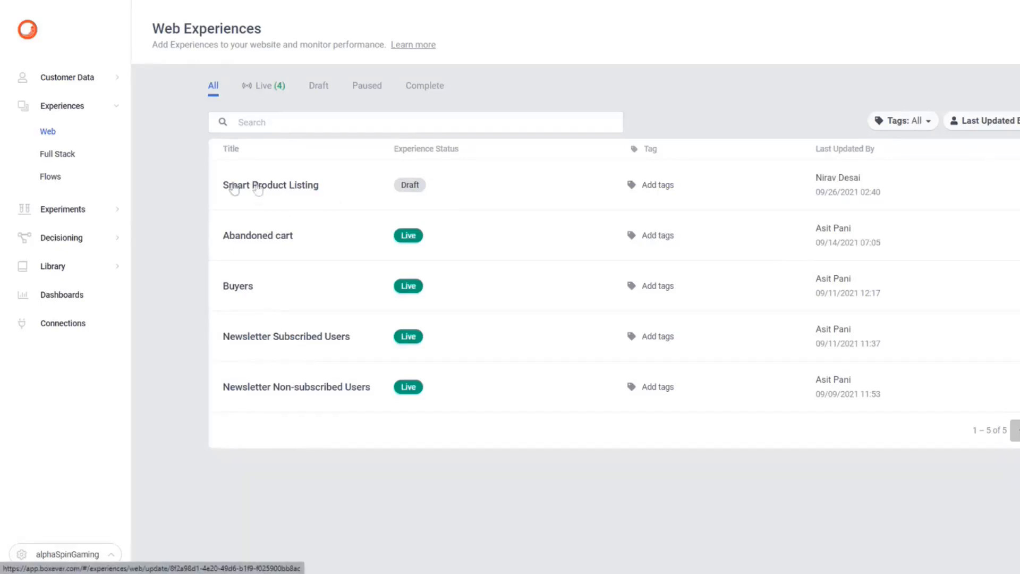
# - Open the Smart Product Listing web experience and bring up its Product Listing variant in the advanced template editor
pyautogui.click(288, 187)
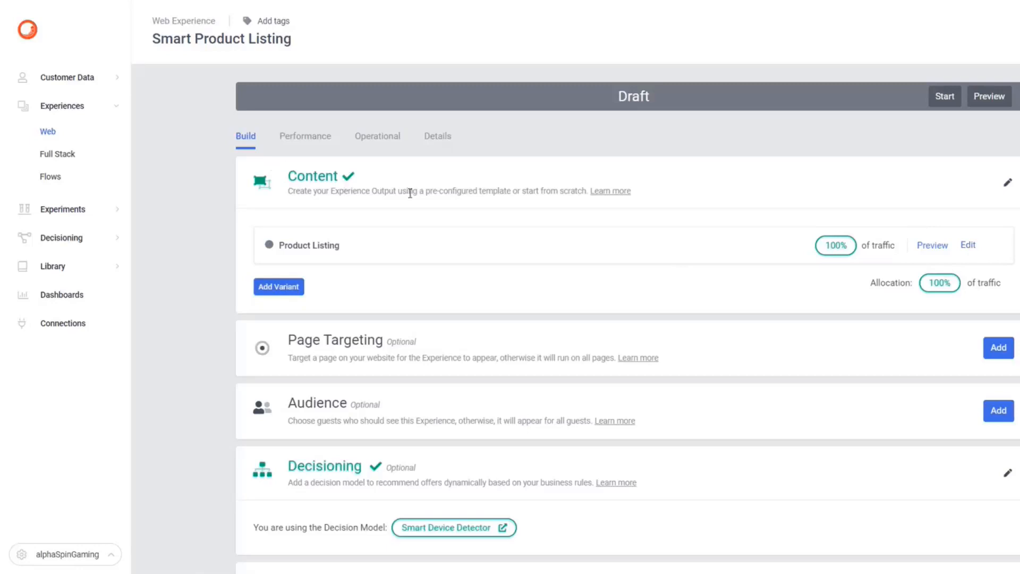
pyautogui.scroll(-1, 422, 331)
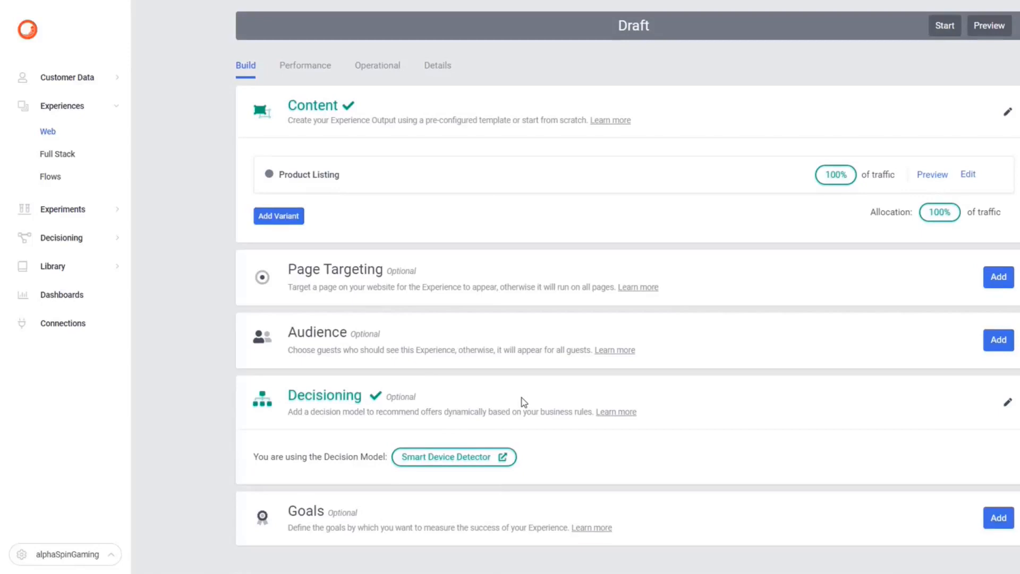
pyautogui.scroll(1, 523, 403)
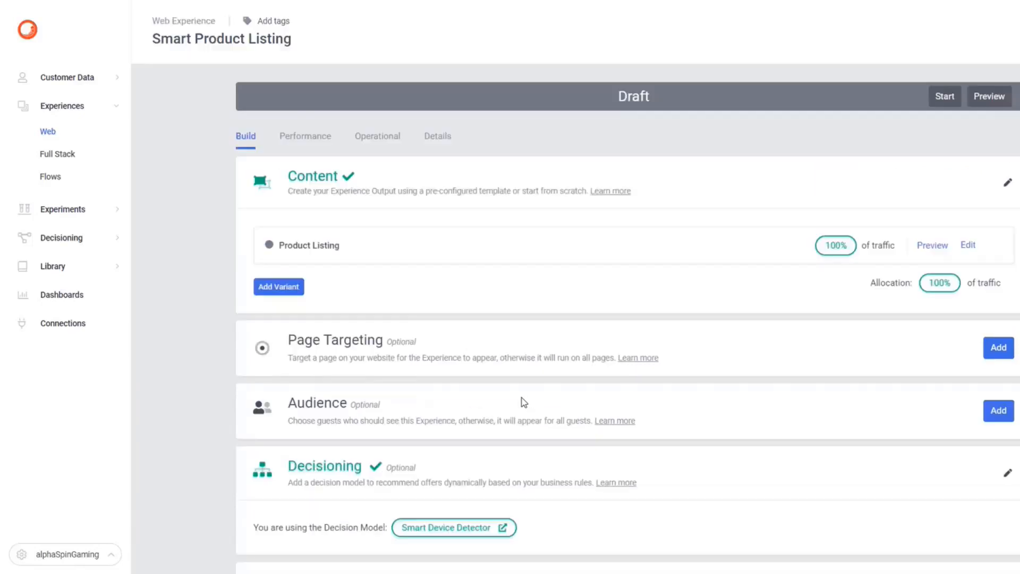
pyautogui.click(969, 245)
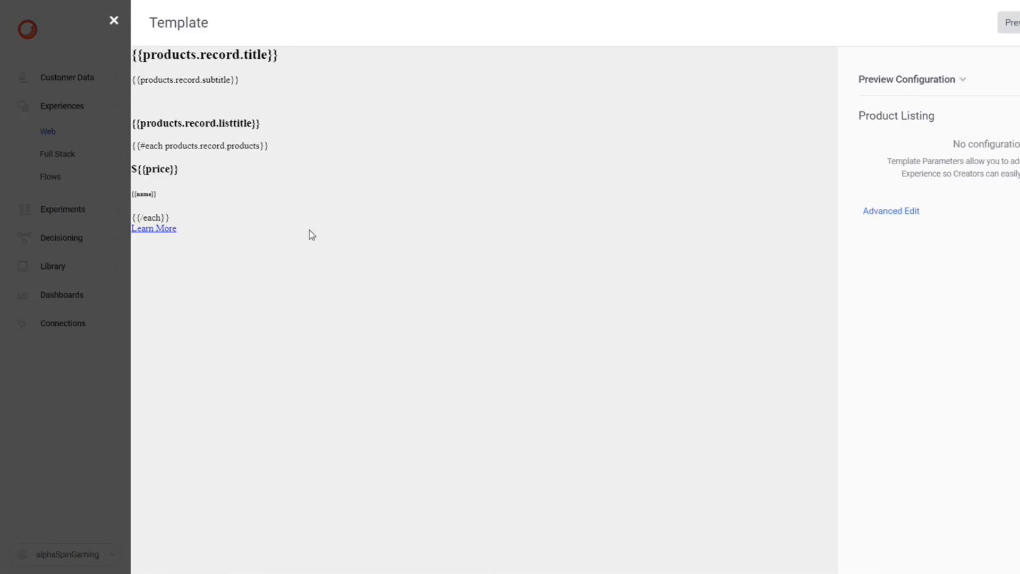
pyautogui.click(892, 212)
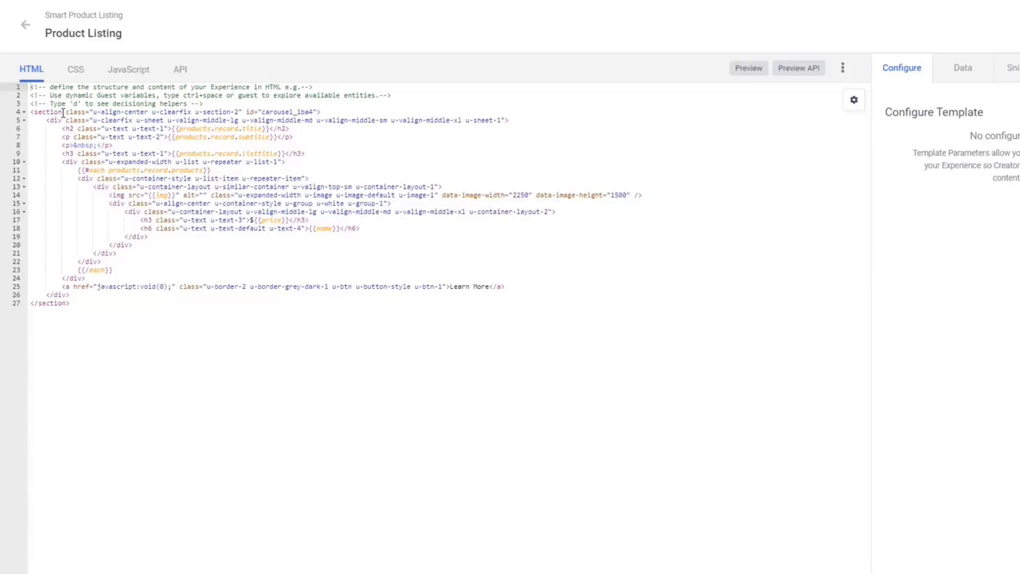
# - Examine the template's HTML, from the opening section markup through the repeating products block
pyautogui.click(30, 111)
pyautogui.moveTo(30, 110); pyautogui.dragTo(406, 128)
pyautogui.click(407, 129)
pyautogui.moveTo(63, 162); pyautogui.dragTo(227, 272)
pyautogui.click(229, 269)
# - Review the variant's CSS and the JavaScript call that inserts its HTML into the page
pyautogui.click(81, 74)
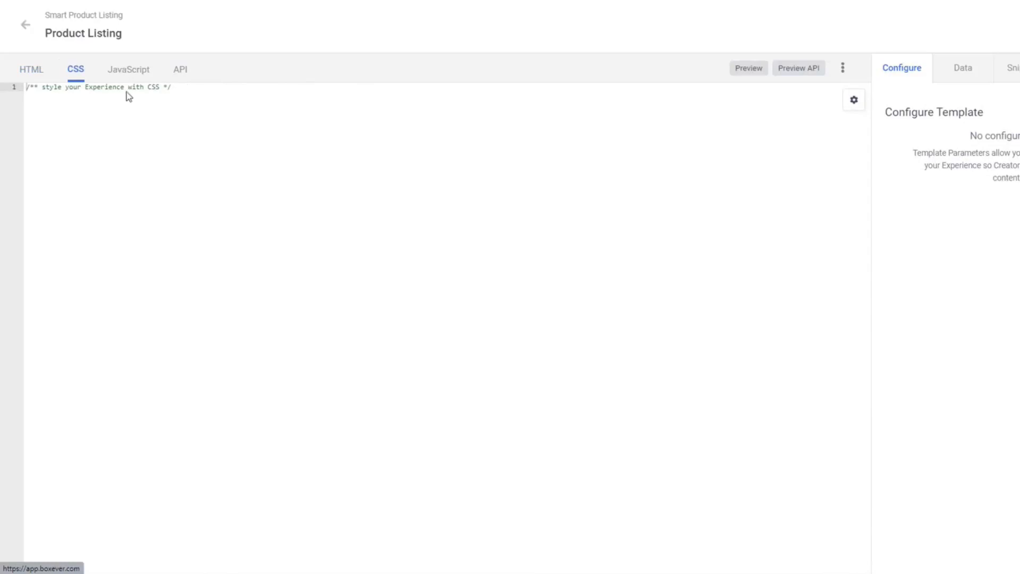
pyautogui.click(137, 115)
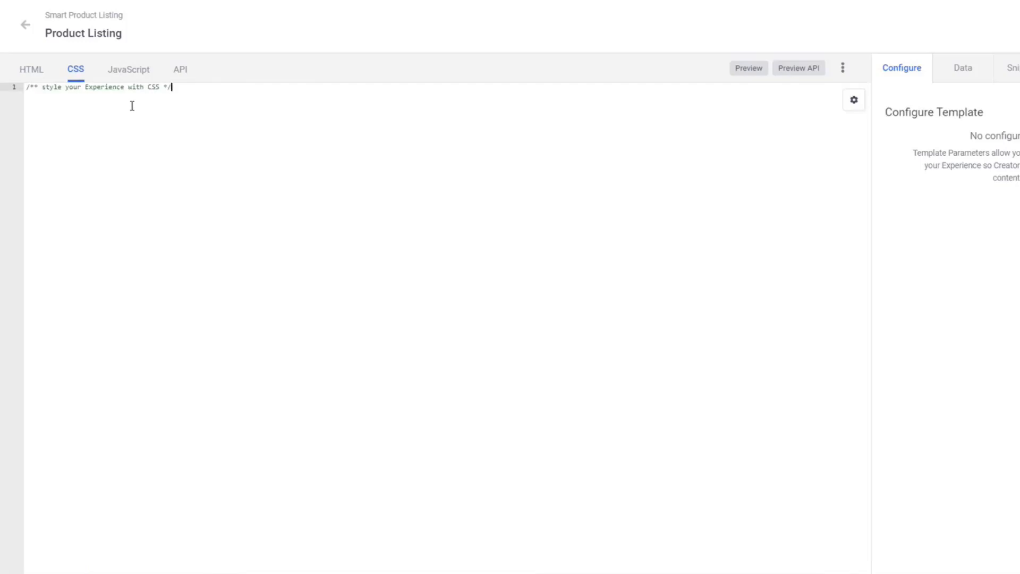
pyautogui.click(124, 74)
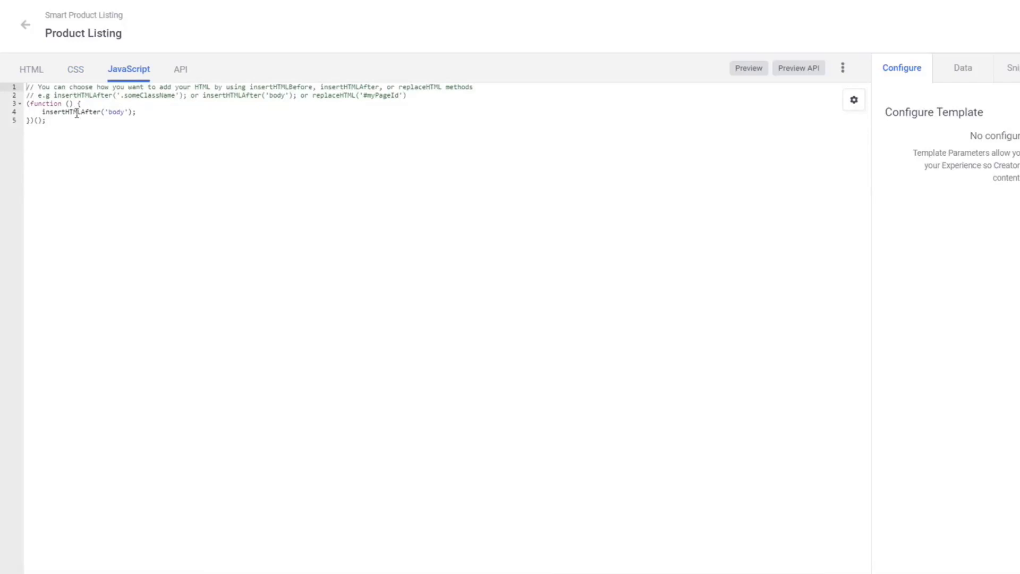
pyautogui.click(34, 73)
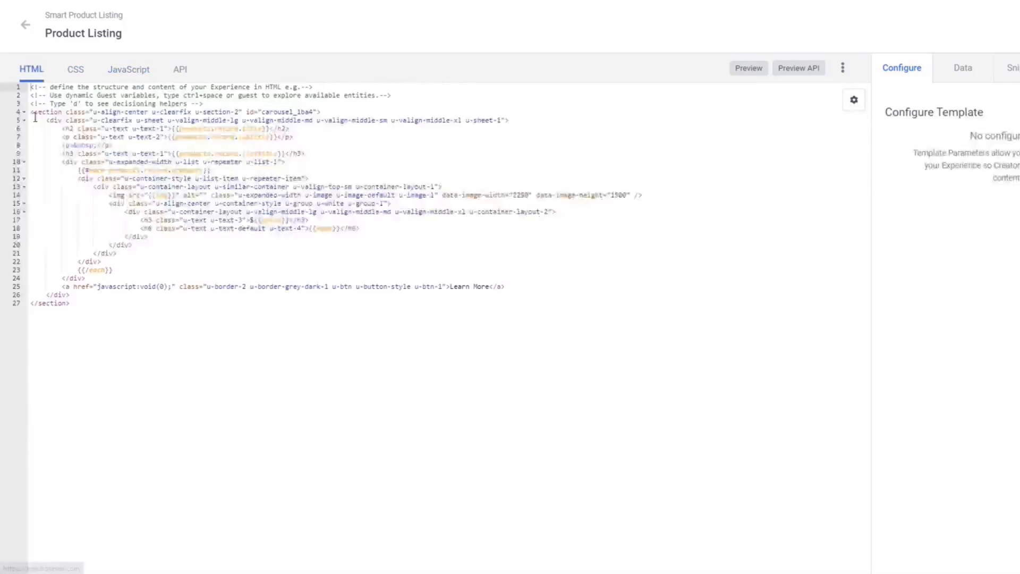
pyautogui.click(119, 75)
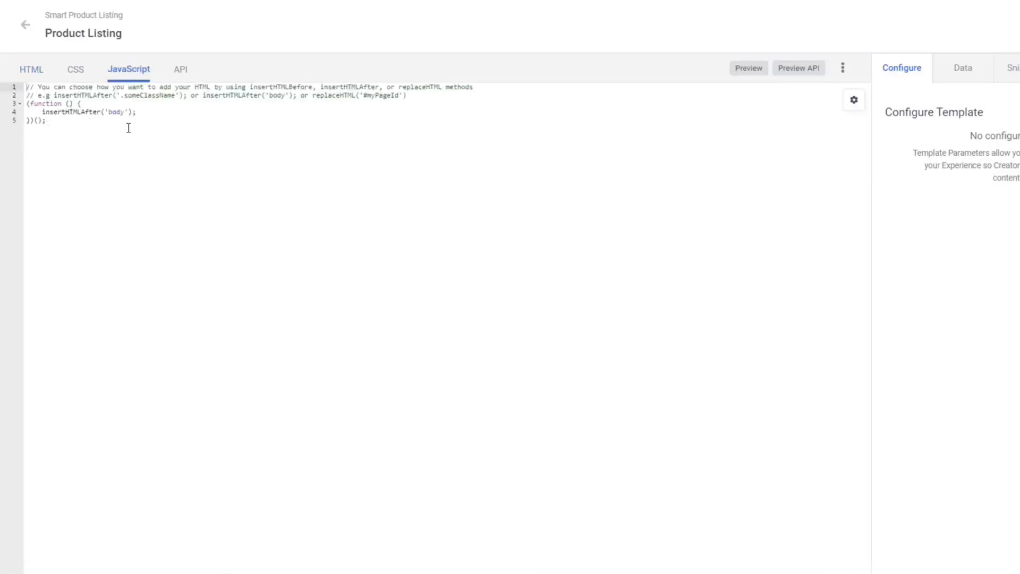
pyautogui.click(139, 113)
# - Compare the variant's API response code with its HTML placeholders and JavaScript
pyautogui.click(181, 70)
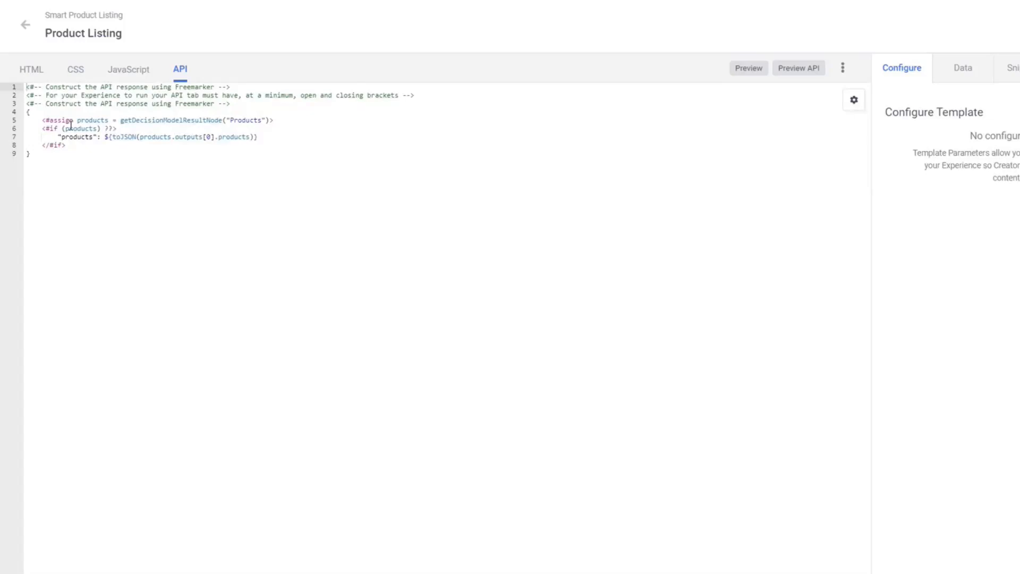
pyautogui.click(32, 72)
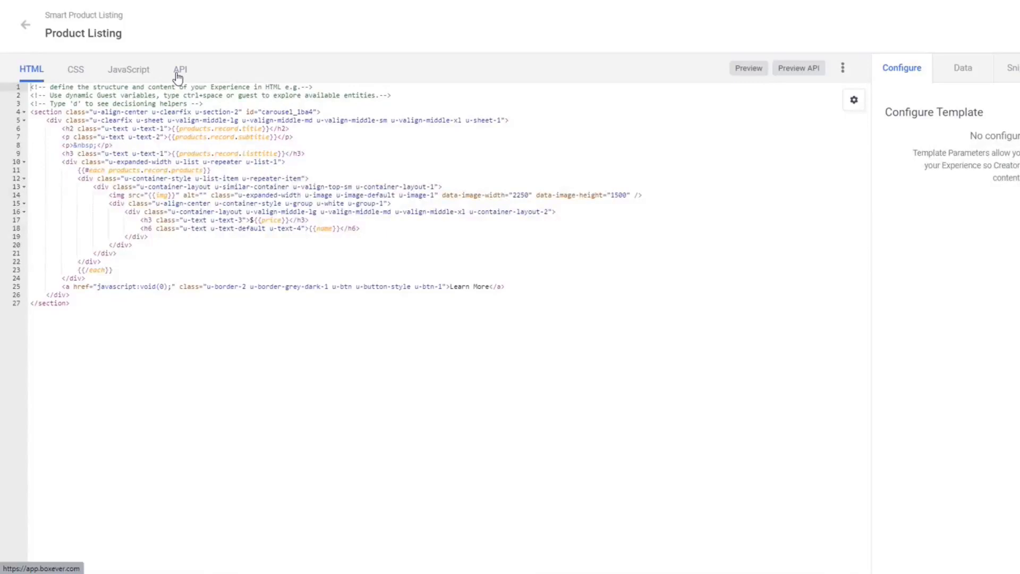
pyautogui.click(129, 69)
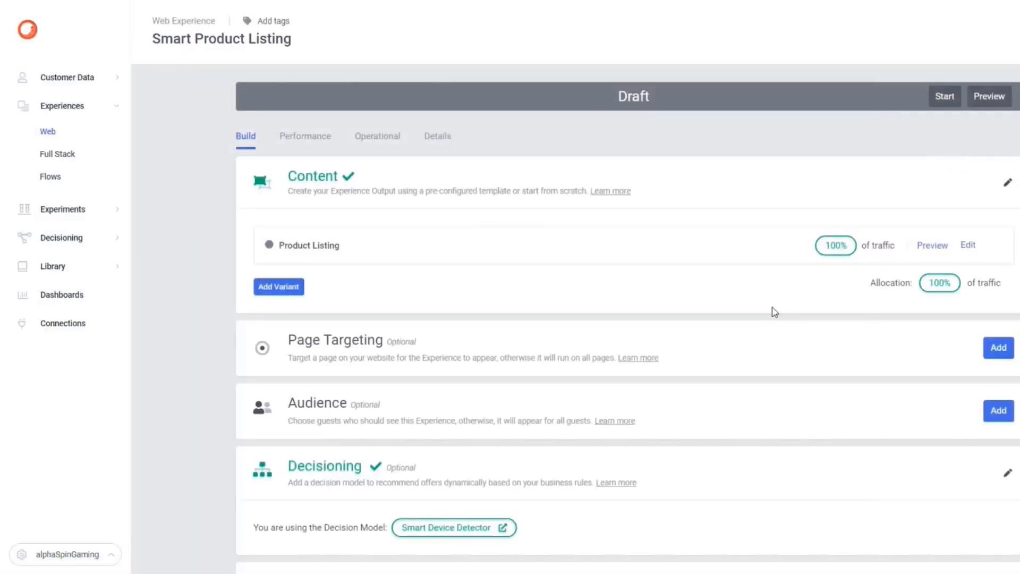
# - Open the Smart Device Detector decision model from the list of decision models
pyautogui.click(79, 210)
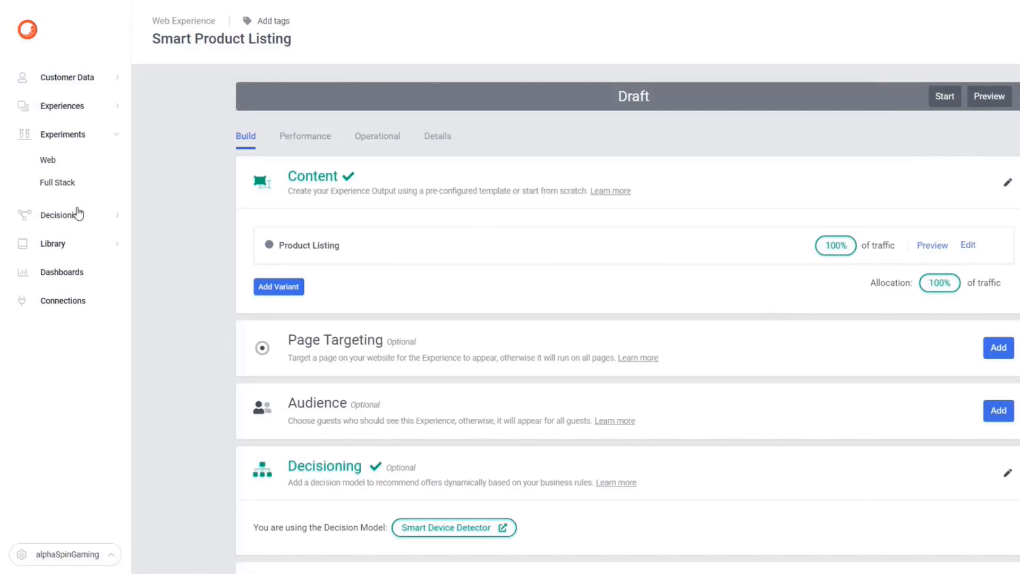
pyautogui.click(78, 215)
pyautogui.click(63, 194)
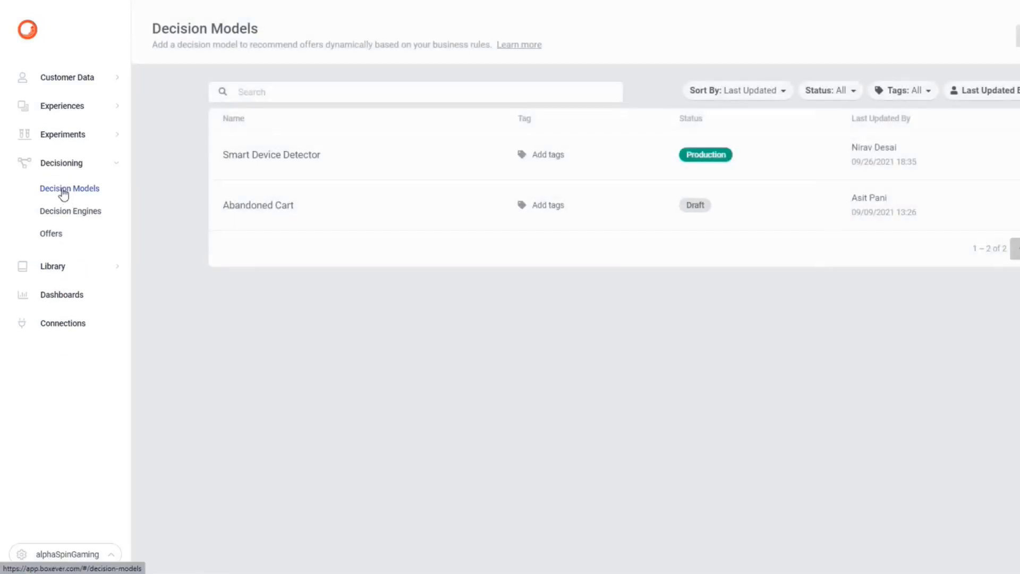
pyautogui.click(268, 160)
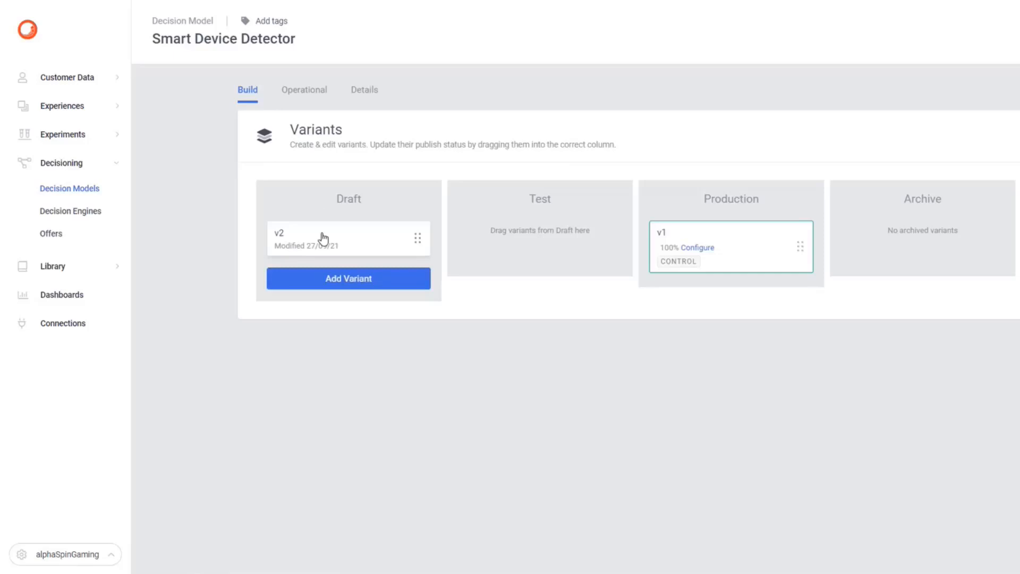
# - Try moving draft variant v2 to the Test stage, but cancel the silent test
pyautogui.moveTo(324, 238); pyautogui.dragTo(532, 243)
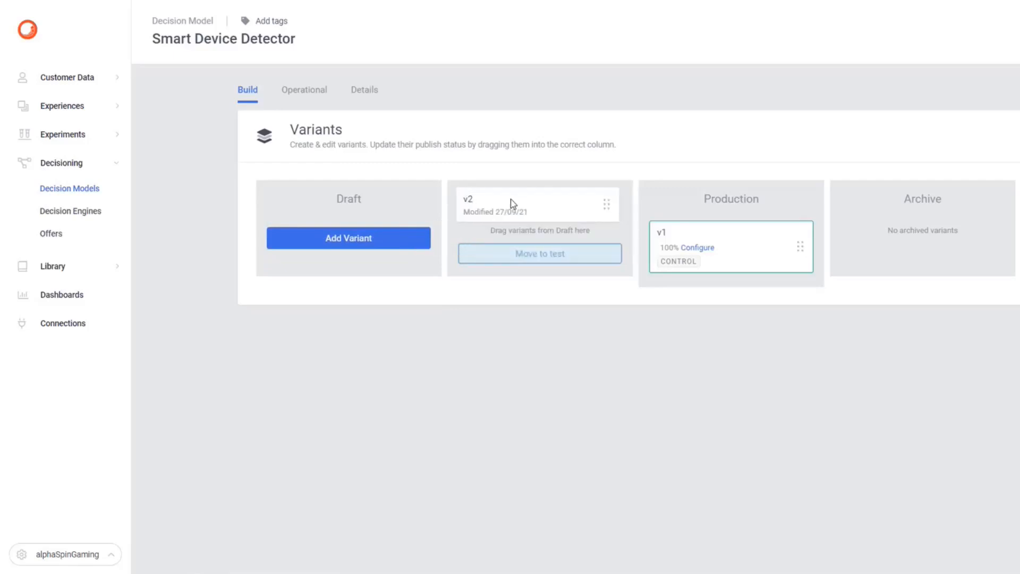
pyautogui.moveTo(513, 203); pyautogui.dragTo(513, 246)
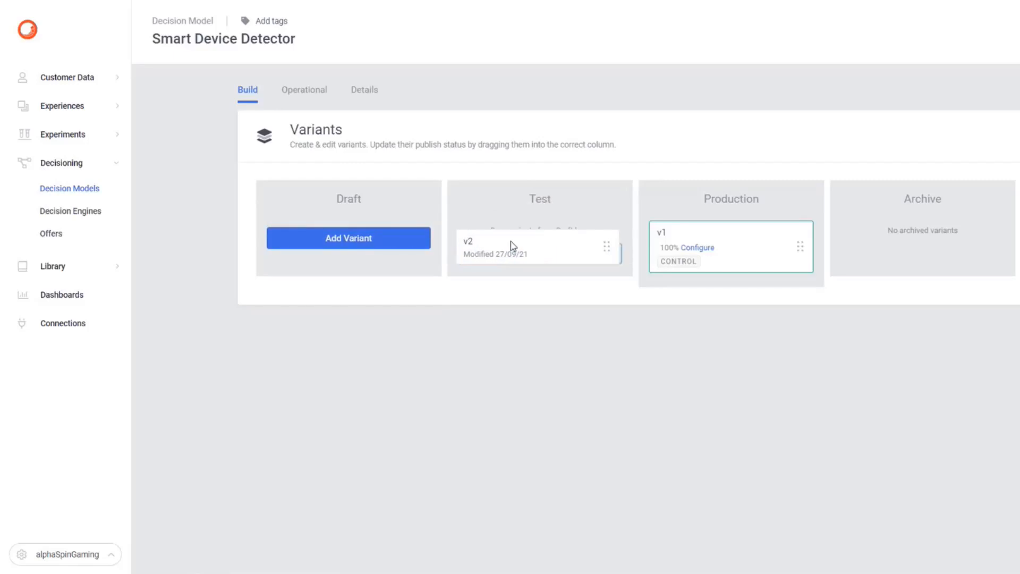
pyautogui.moveTo(512, 243); pyautogui.dragTo(512, 243)
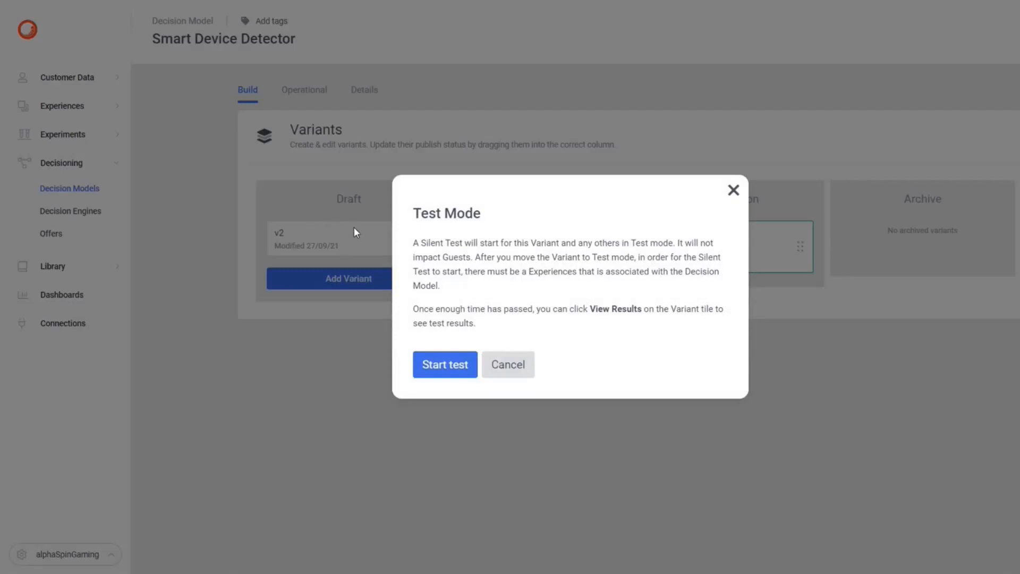
pyautogui.click(512, 366)
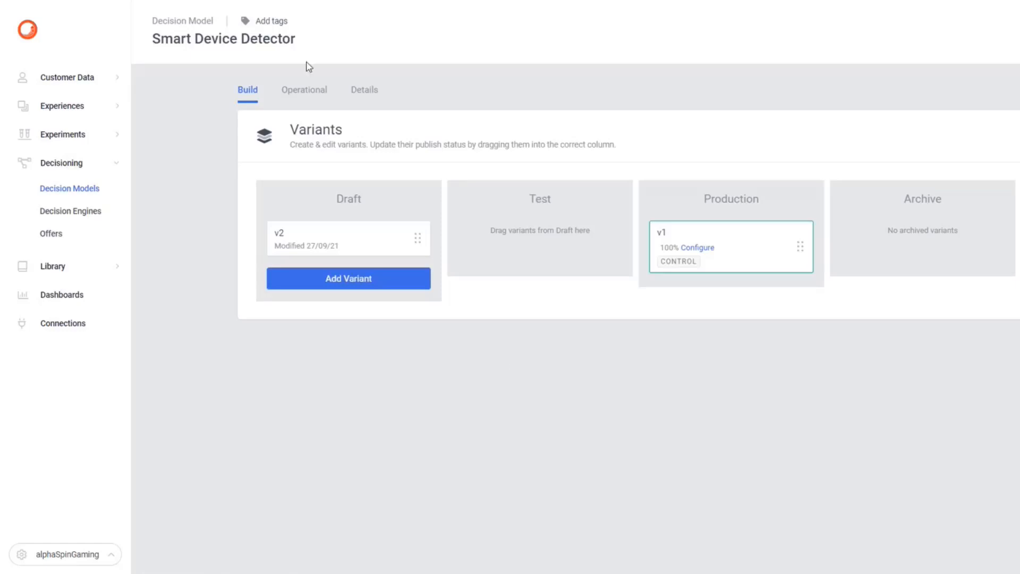
# - Review the decision model's successful and failed execution charts and its hypothesis and setup details
pyautogui.click(316, 97)
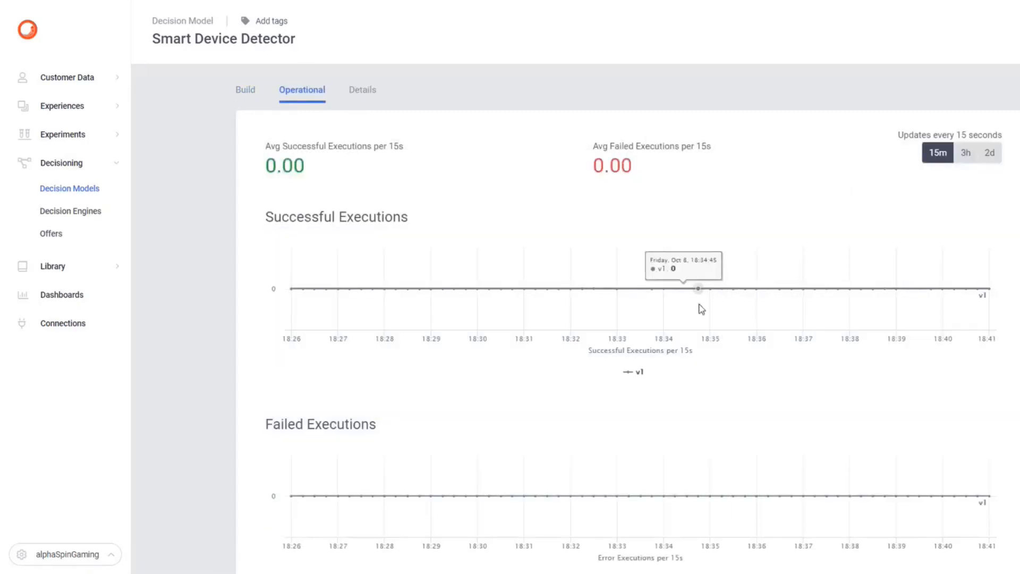
pyautogui.scroll(-3, 734, 356)
pyautogui.scroll(3, 734, 356)
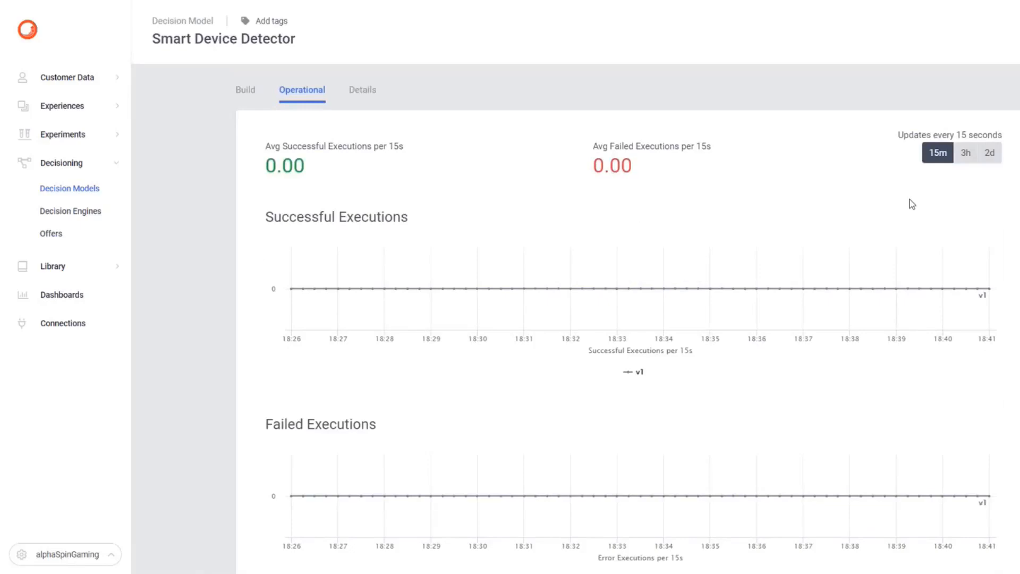
pyautogui.click(369, 98)
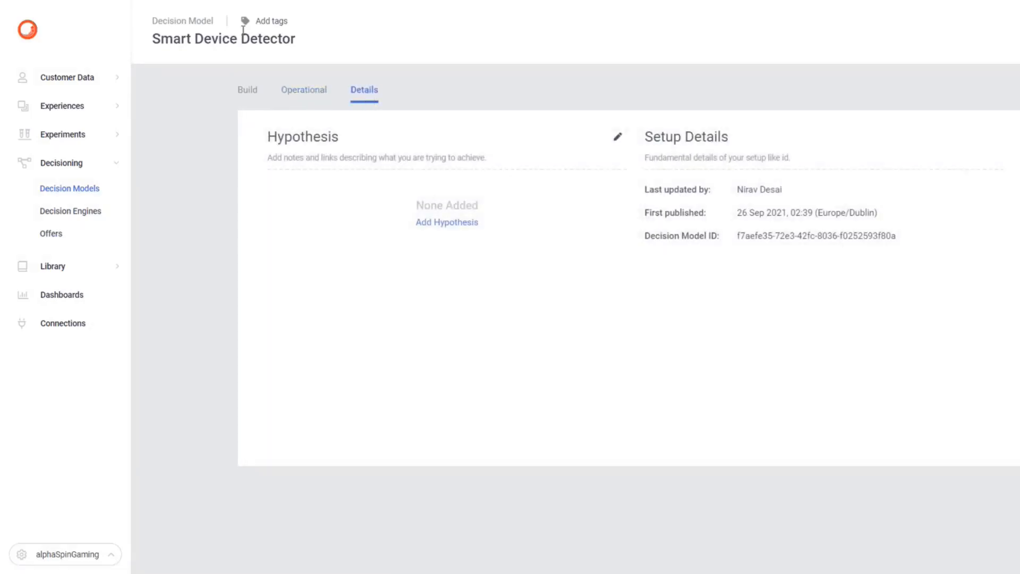
# - Open the production variant v1 and view the JavaScript of its DetectDevice programmable node
pyautogui.click(255, 99)
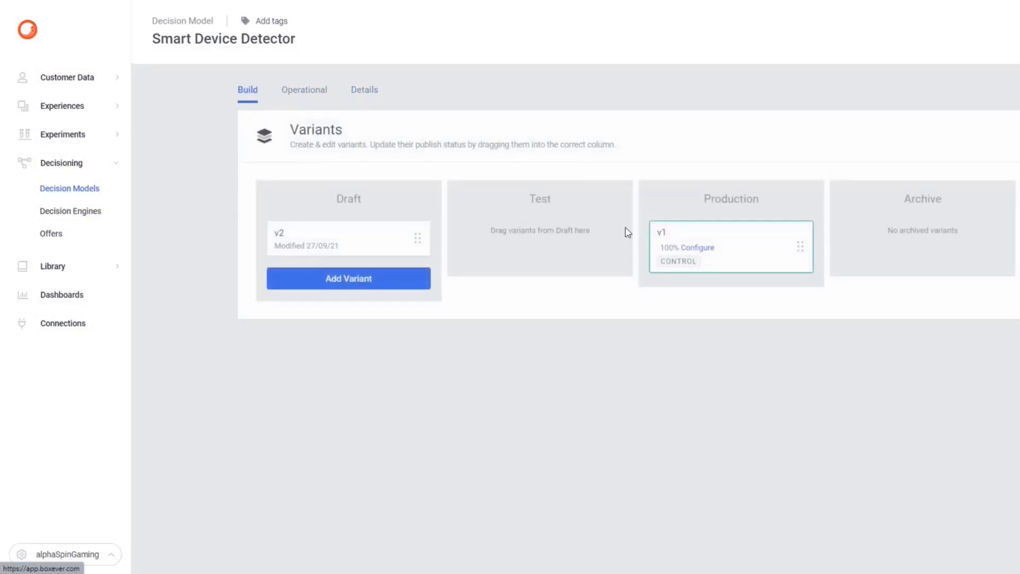
pyautogui.click(736, 244)
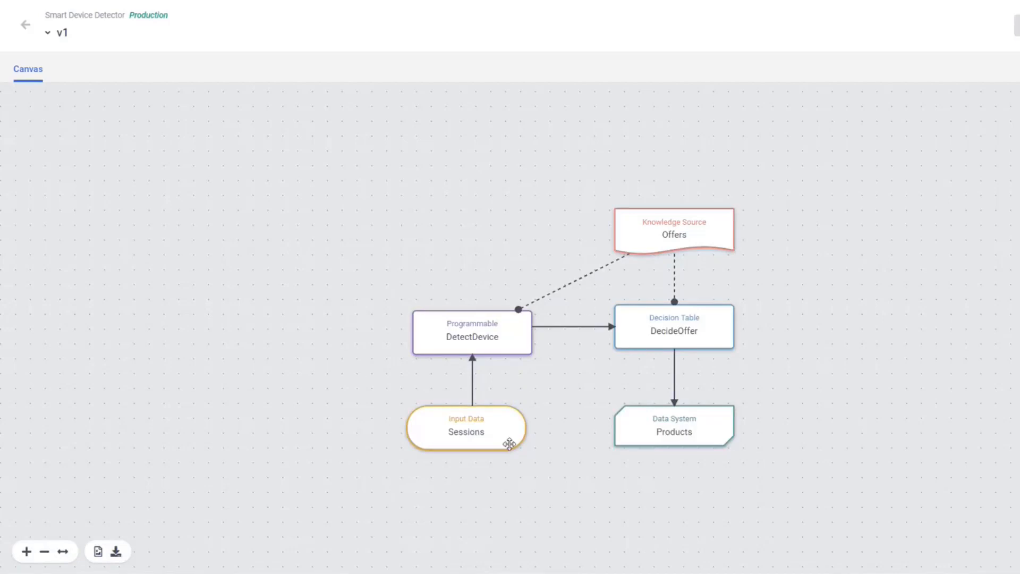
pyautogui.moveTo(662, 347)
pyautogui.click(592, 273)
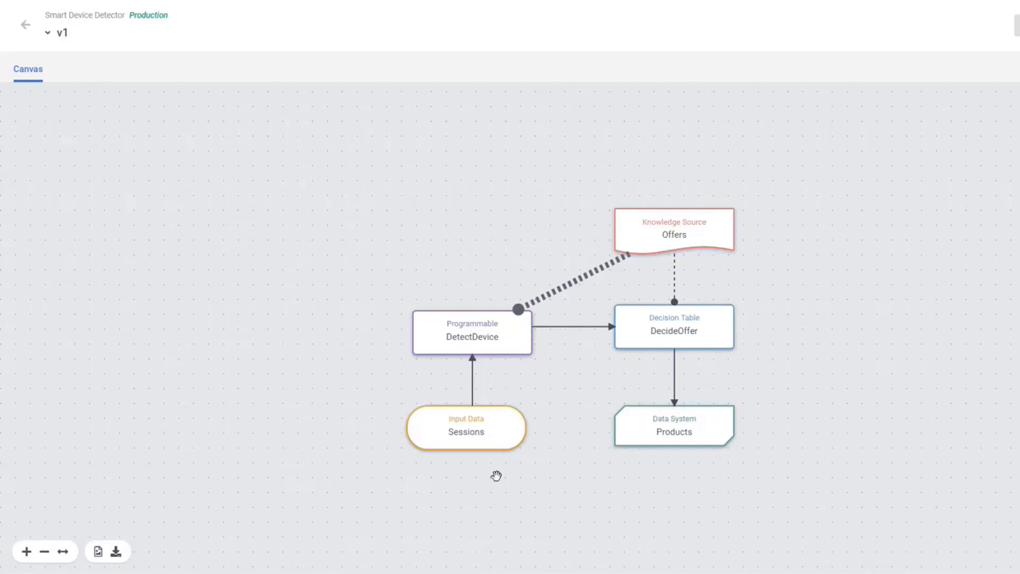
pyautogui.click(448, 346)
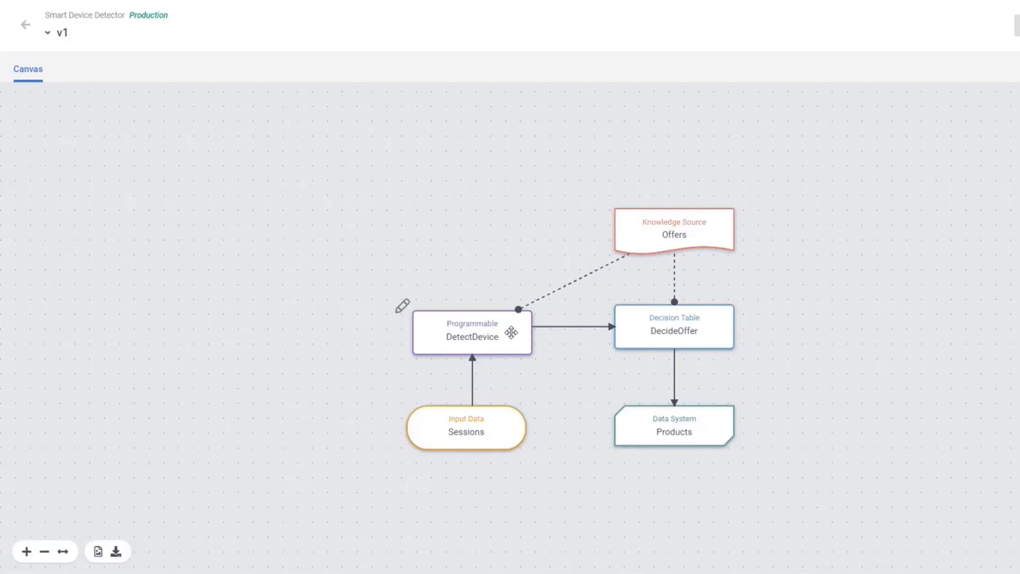
pyautogui.click(405, 308)
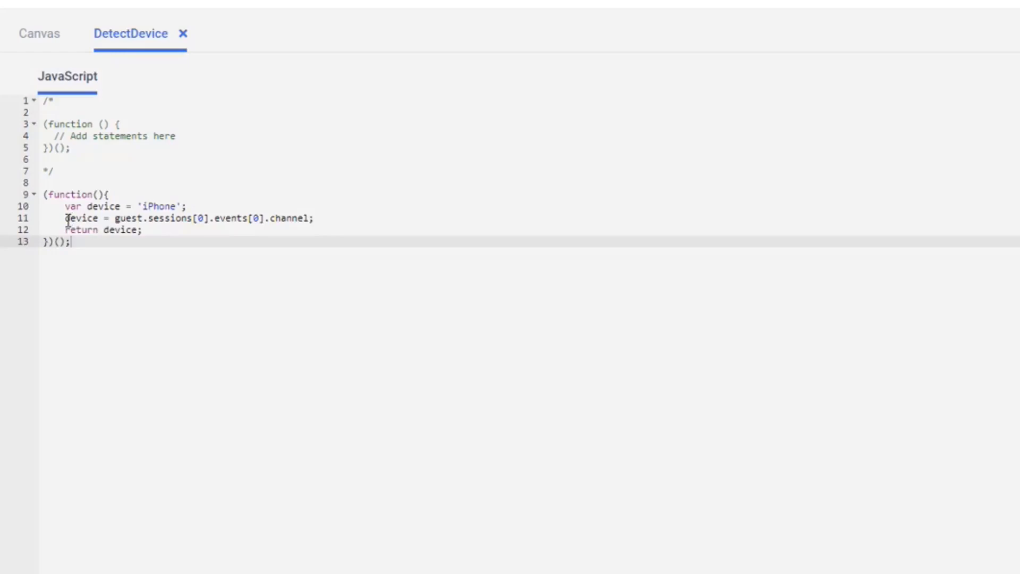
# - Open the DecideOffer decision table and compare its device rules with the DetectDevice script
pyautogui.click(30, 38)
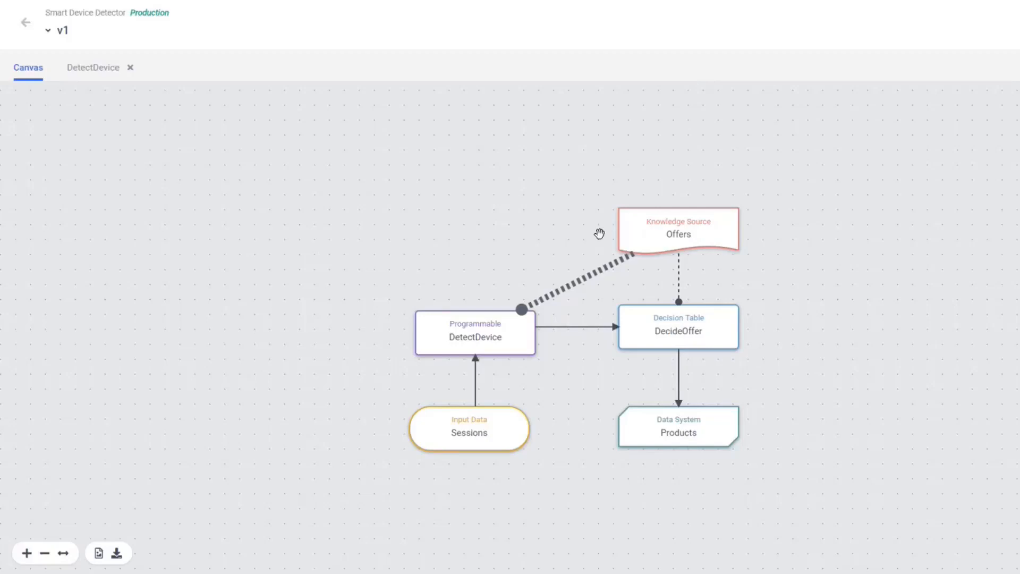
pyautogui.click(609, 299)
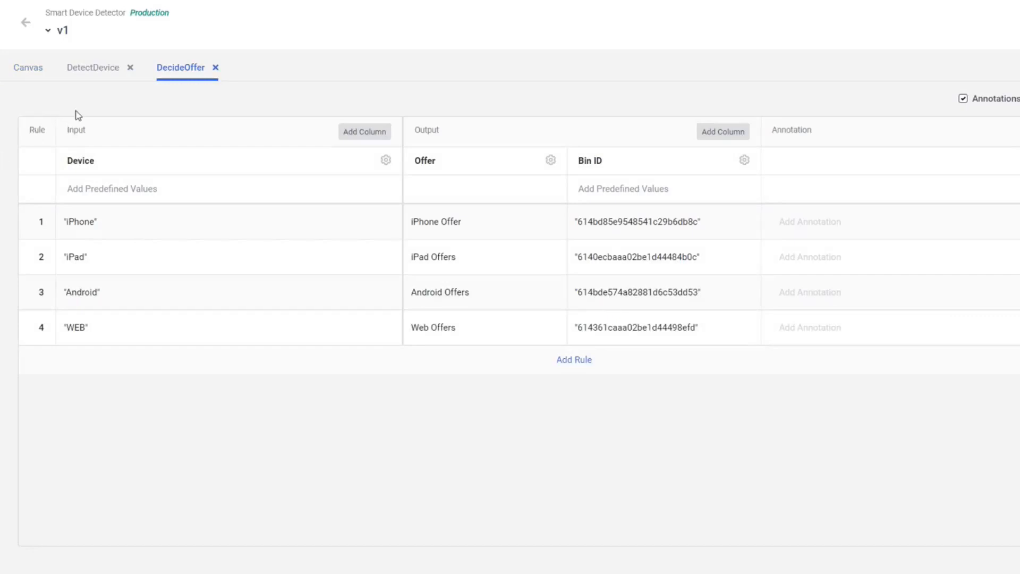
pyautogui.click(82, 73)
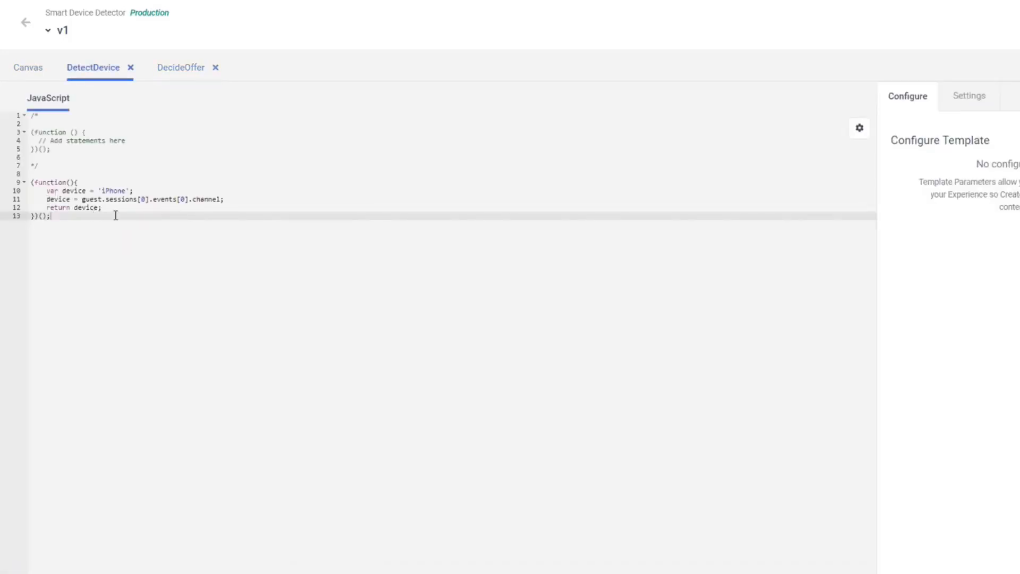
pyautogui.click(174, 69)
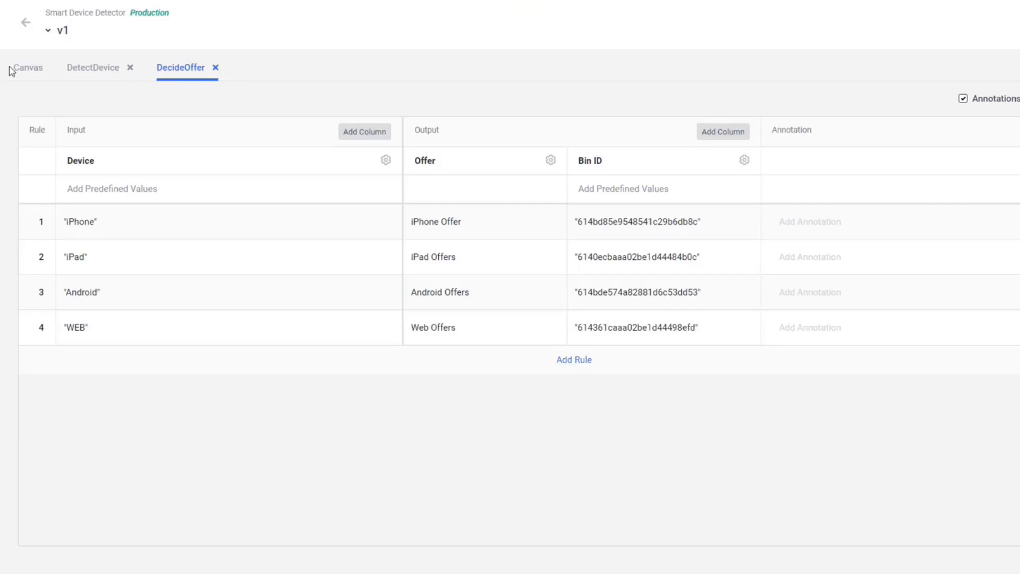
# - Open the Products data system node from the canvas and compare its Bin ID input mapping with the DecideOffer table's Bin ID output
pyautogui.click(25, 72)
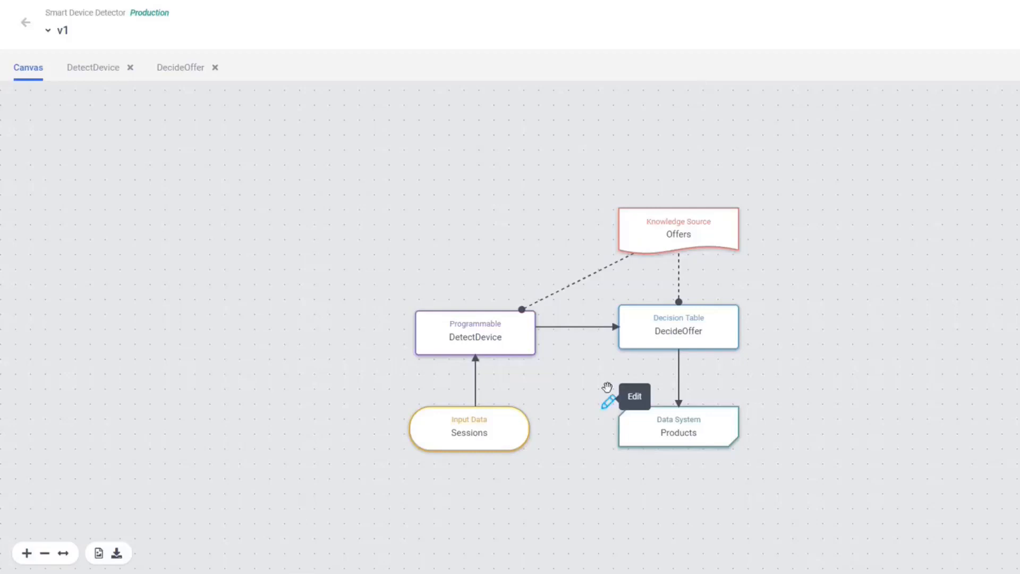
pyautogui.click(178, 66)
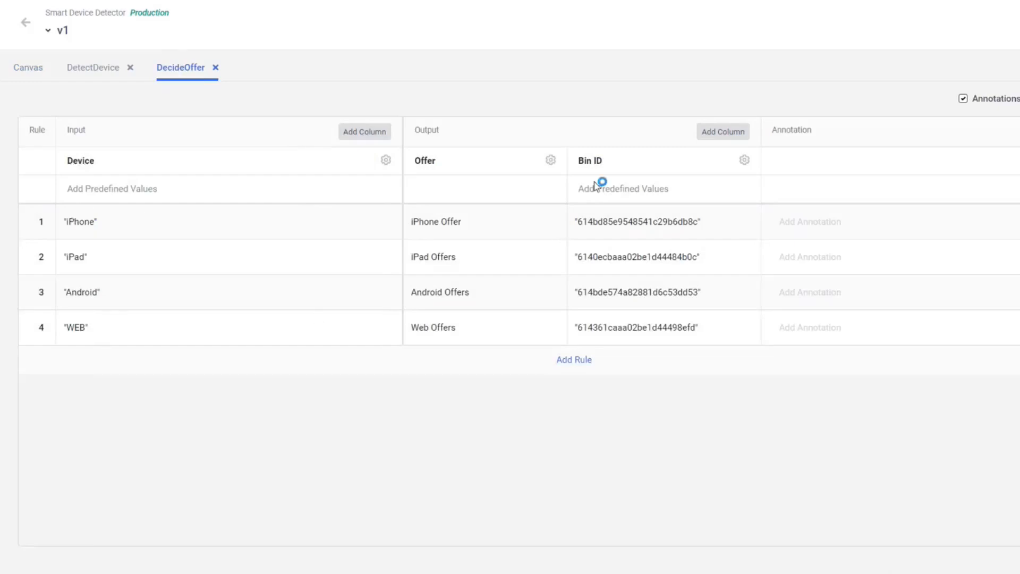
pyautogui.click(31, 71)
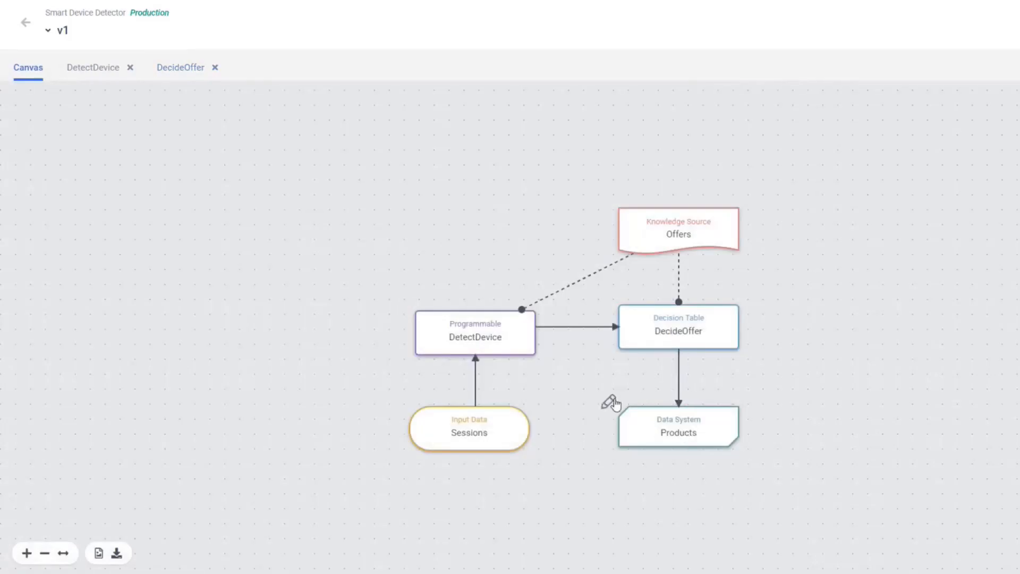
pyautogui.click(611, 403)
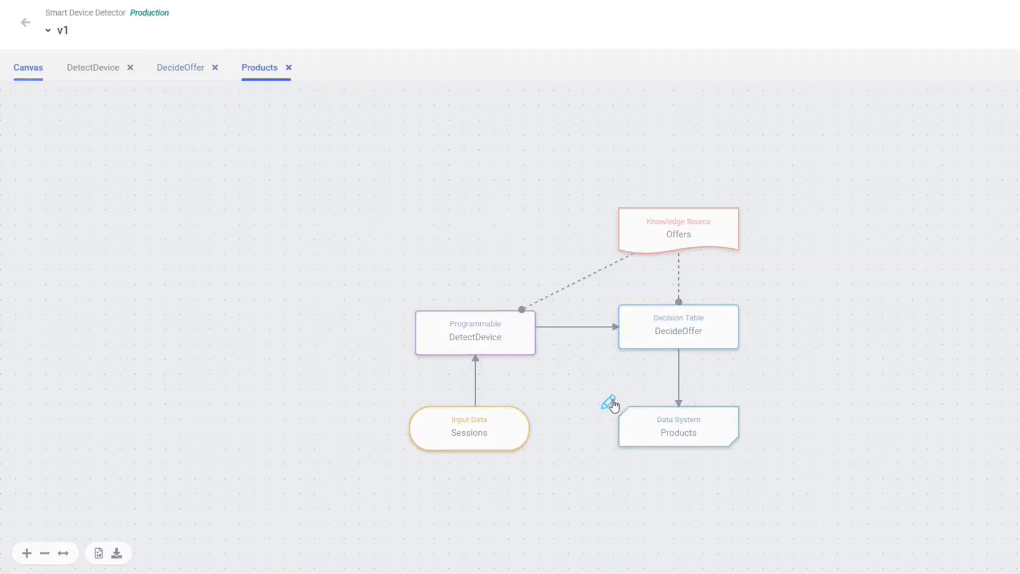
pyautogui.moveTo(18, 182); pyautogui.dragTo(225, 289)
pyautogui.click(226, 289)
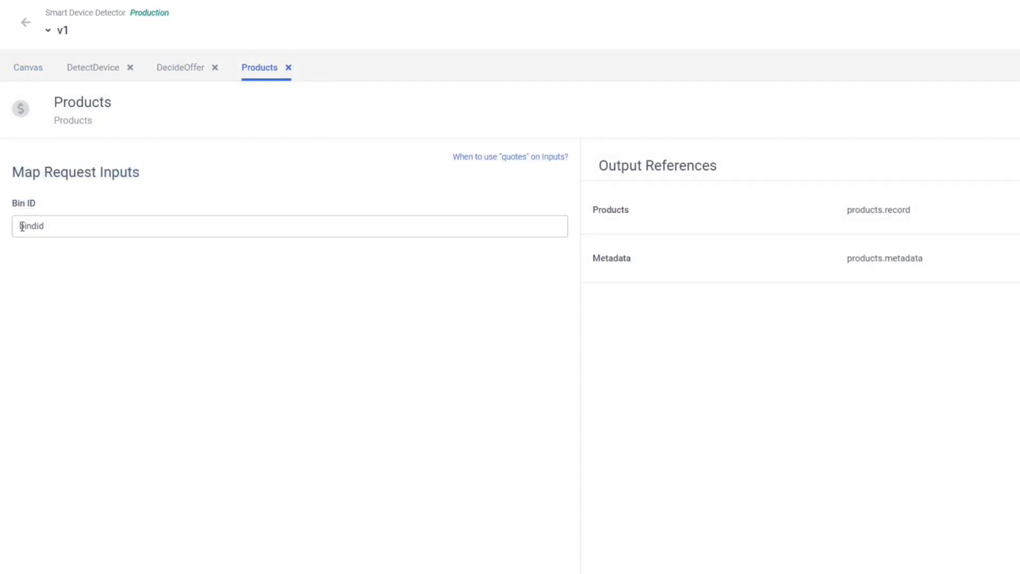
pyautogui.click(162, 68)
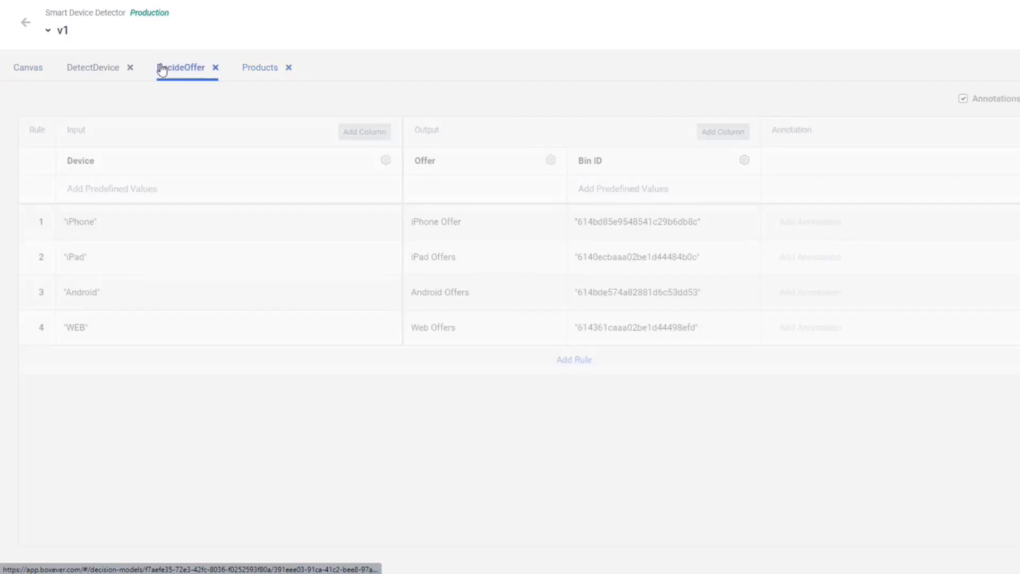
pyautogui.click(252, 69)
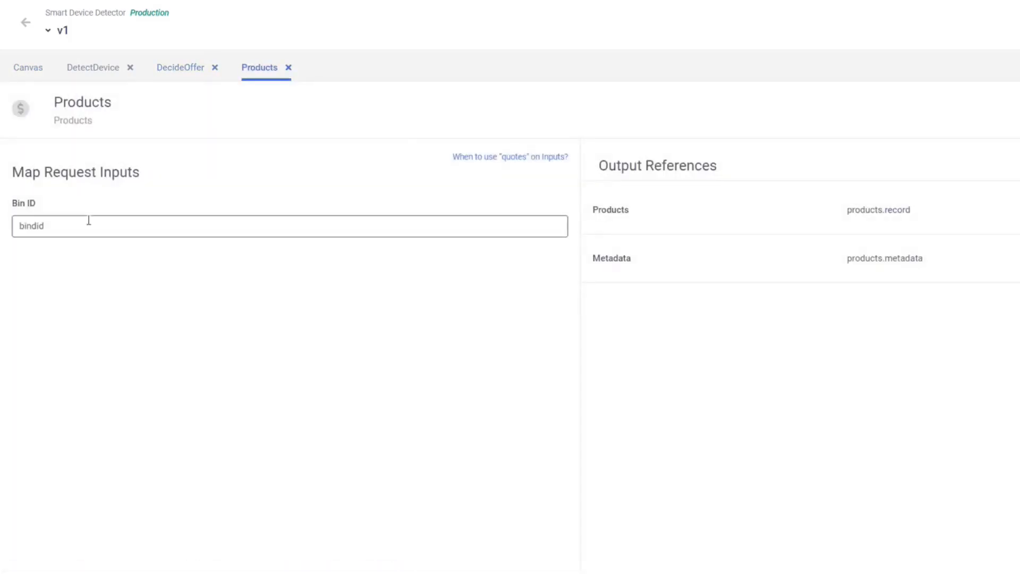
pyautogui.click(89, 220)
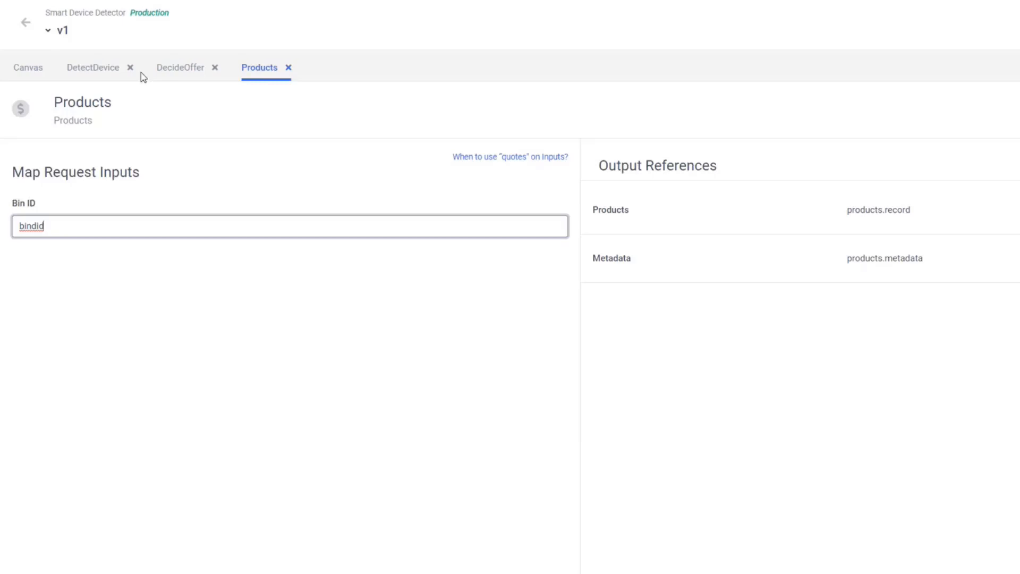
# - Open the Smart Product Listing web experience and bring up the advanced code editing of its Product Listing variant
pyautogui.click(24, 31)
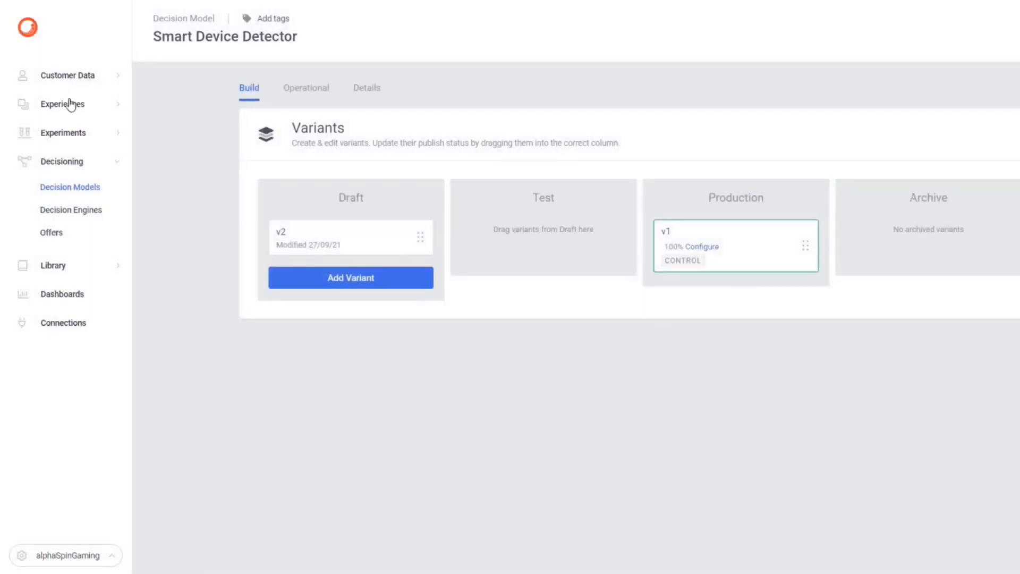
pyautogui.click(71, 105)
pyautogui.click(48, 132)
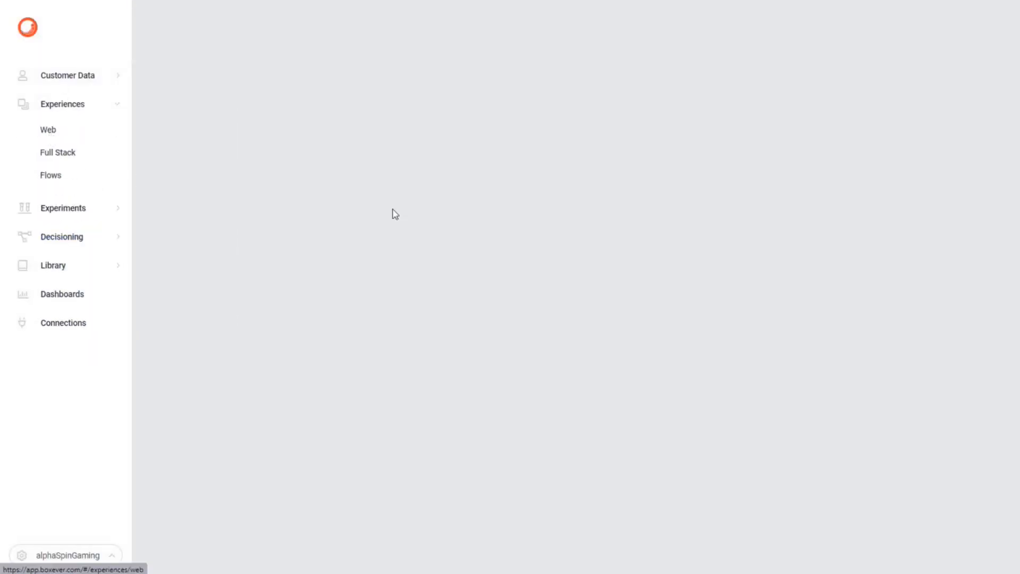
pyautogui.click(261, 185)
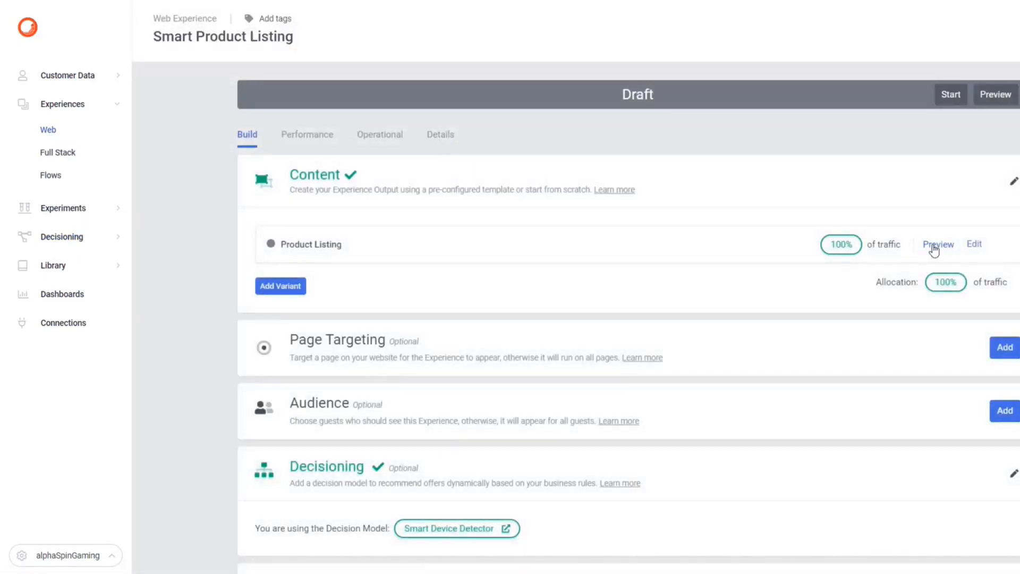
pyautogui.click(974, 244)
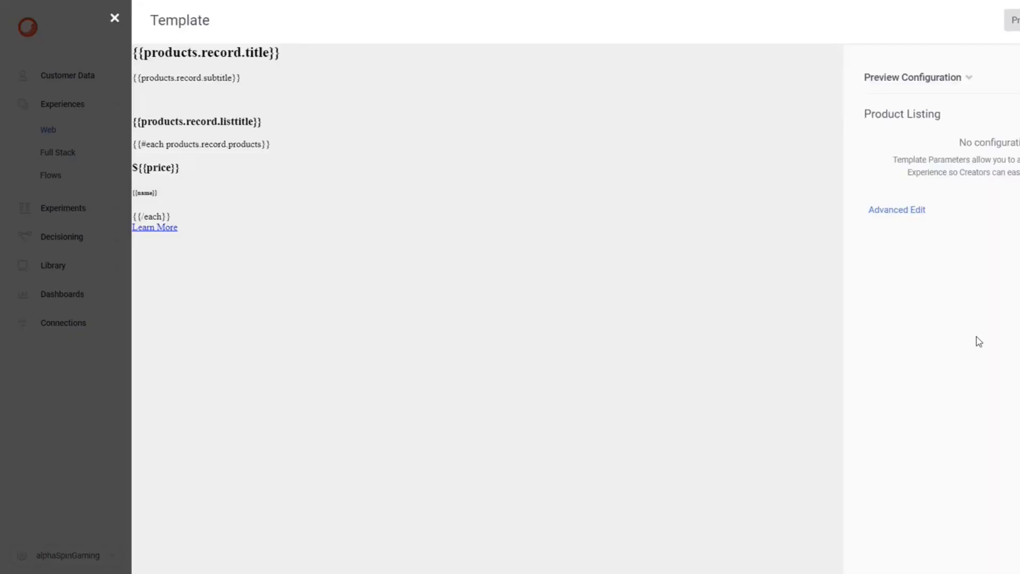
pyautogui.click(903, 215)
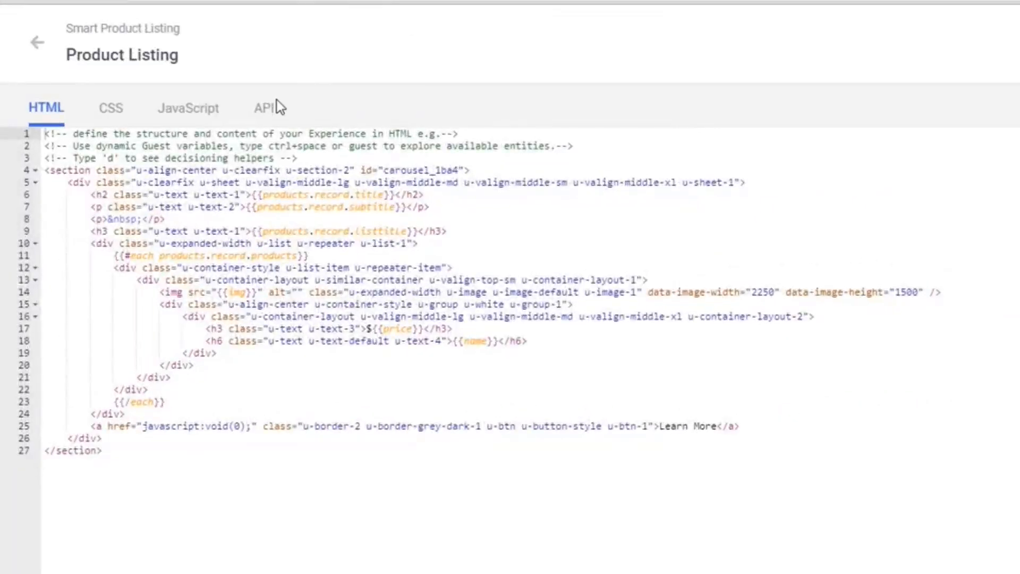
# - Review the Product Listing variant's API response code and its HTML template, and return to the experience overview
pyautogui.click(276, 102)
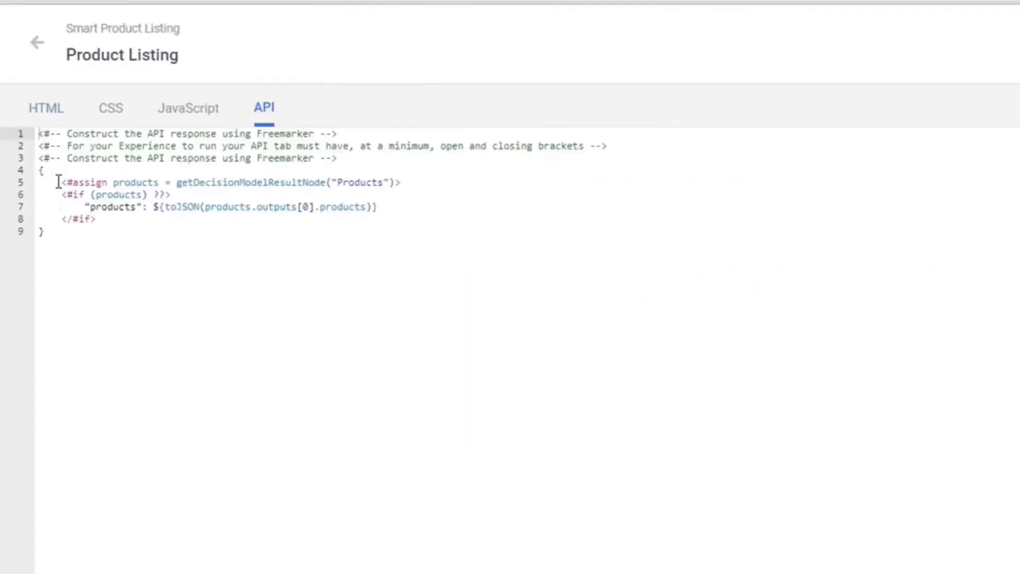
pyautogui.moveTo(58, 182); pyautogui.dragTo(178, 244)
pyautogui.click(180, 234)
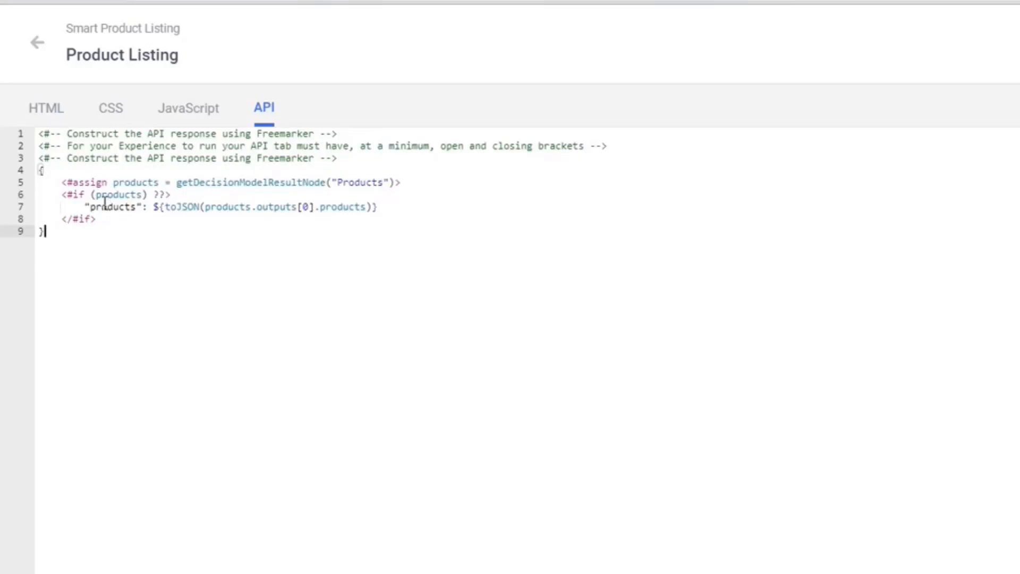
pyautogui.click(42, 110)
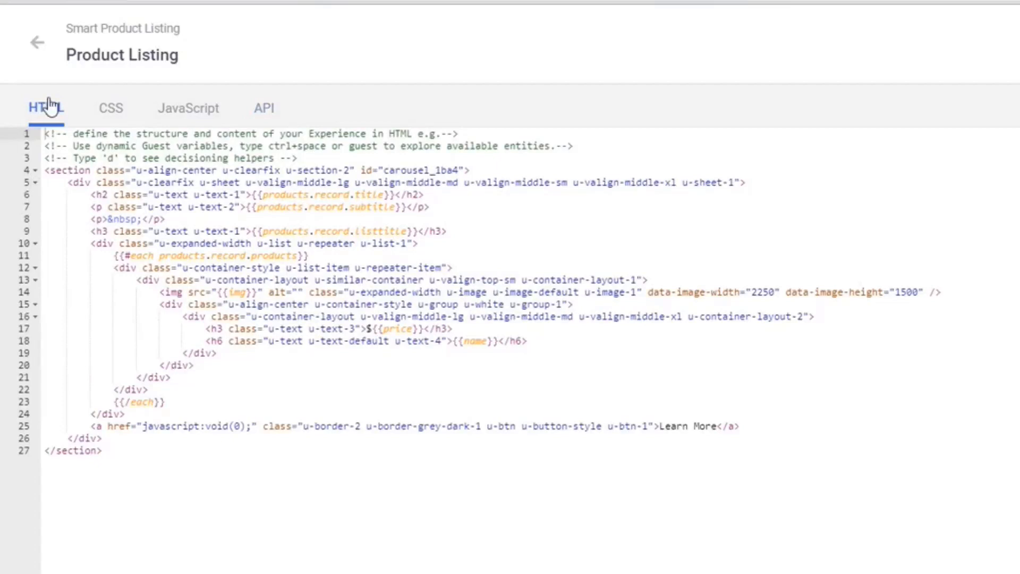
pyautogui.click(33, 48)
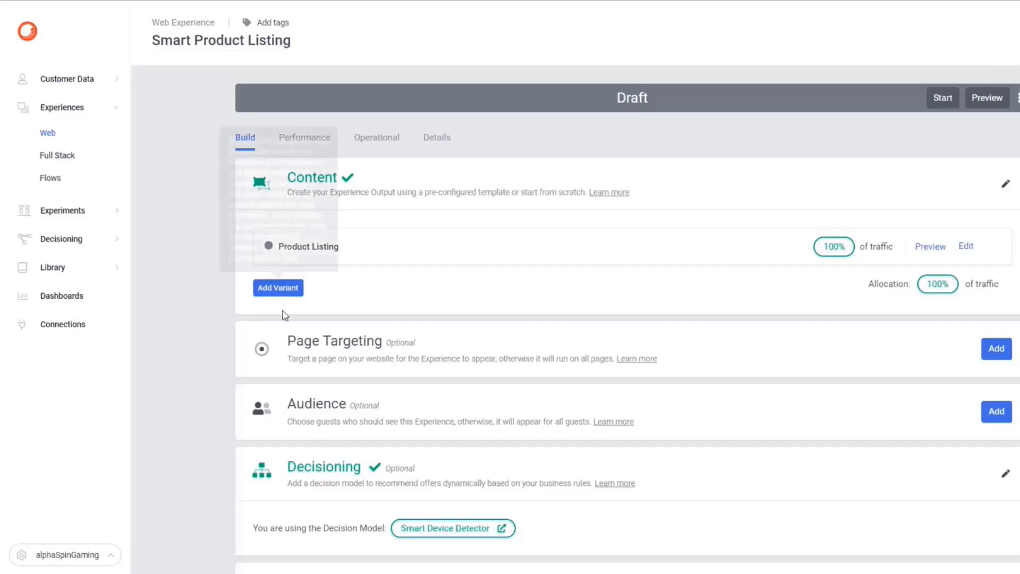
# - Revisit the canvas of production variant v1 in the Smart Device Detector decision model and leave it again
pyautogui.click(69, 240)
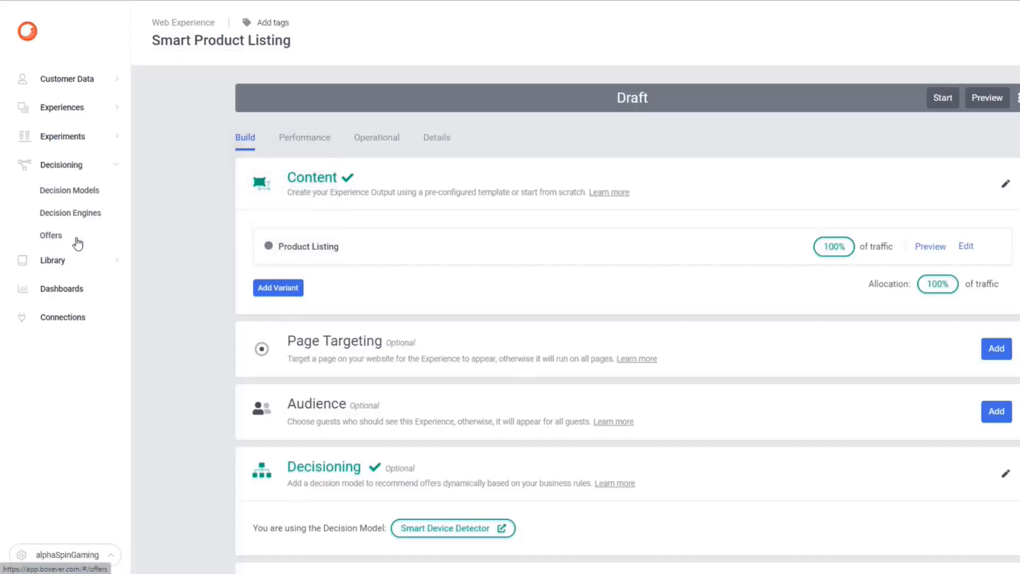
pyautogui.click(69, 193)
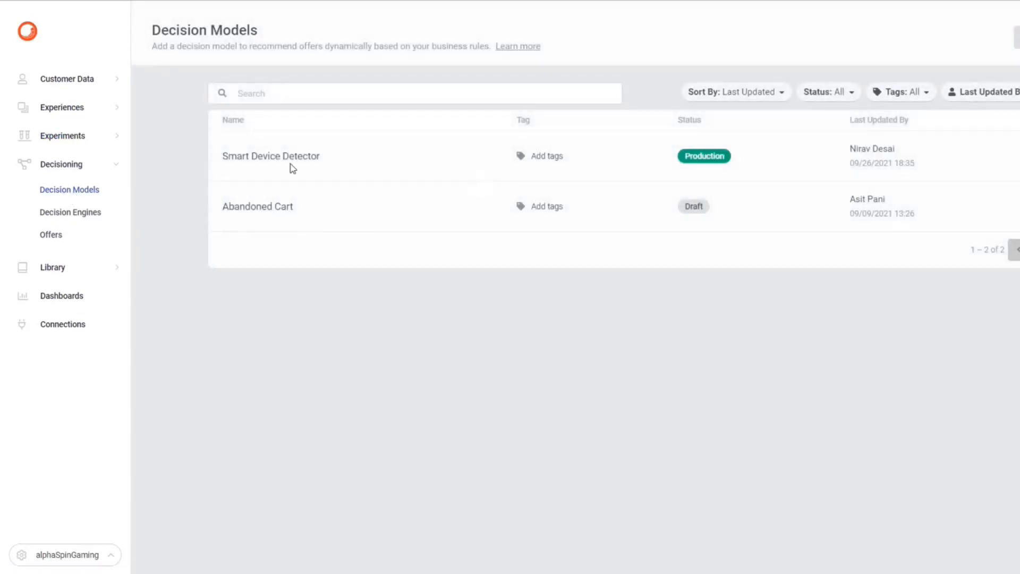
pyautogui.click(282, 158)
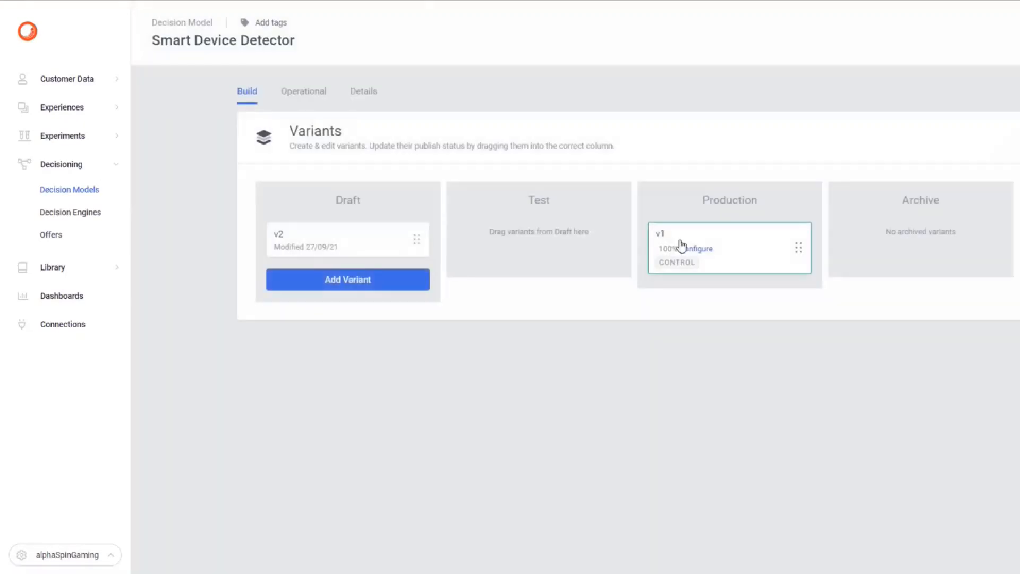
pyautogui.click(679, 246)
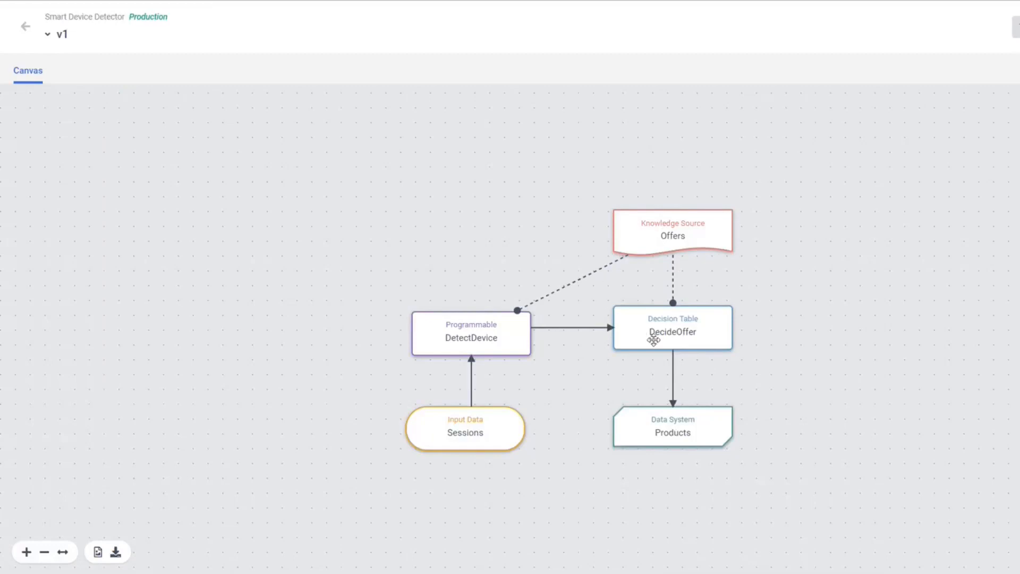
pyautogui.click(25, 31)
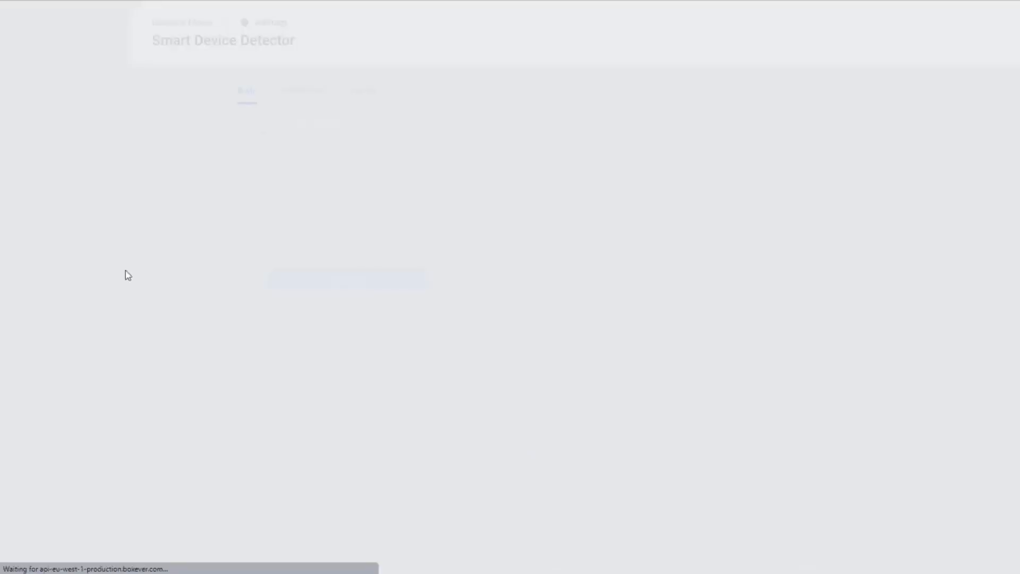
# - Open the offers list and view the iPhone Offer's details with its deviceType and binID attributes
pyautogui.click(49, 236)
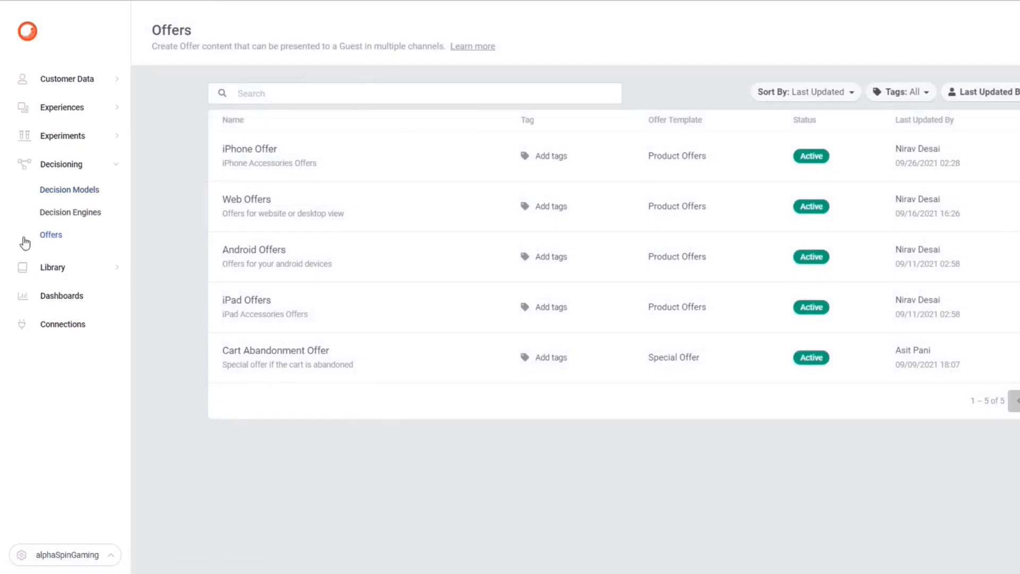
pyautogui.click(52, 268)
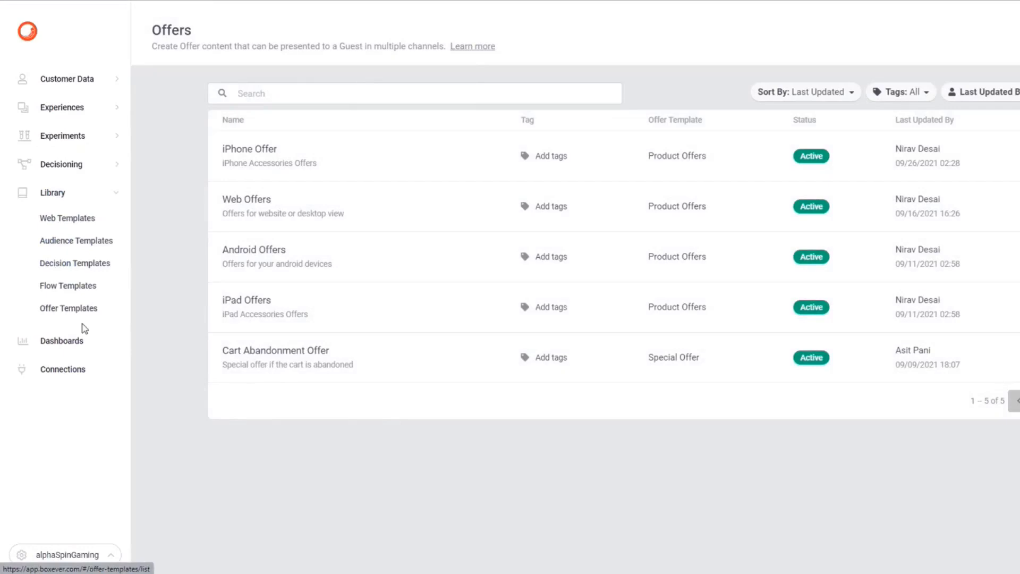
pyautogui.click(64, 165)
pyautogui.click(59, 240)
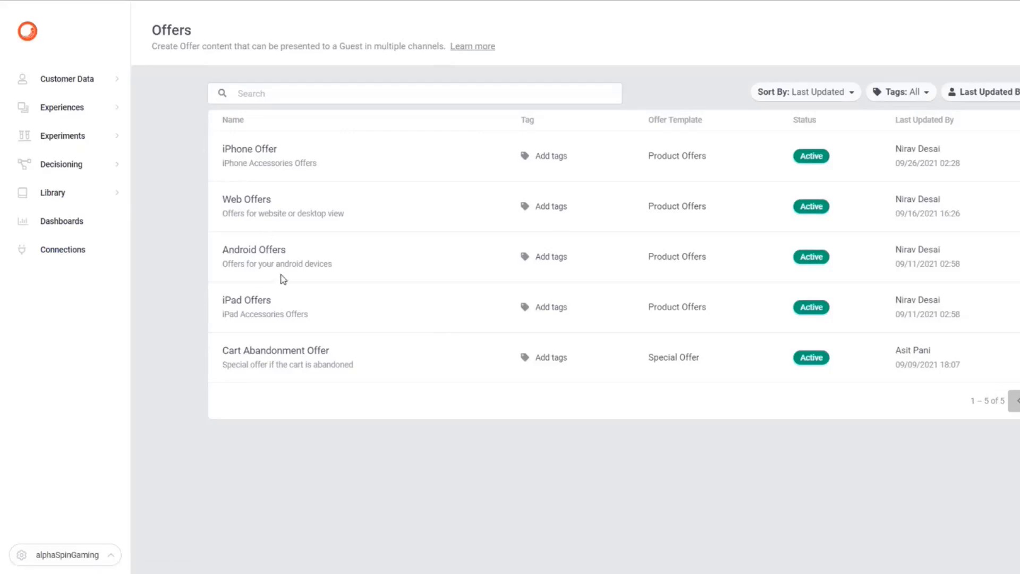
pyautogui.click(251, 154)
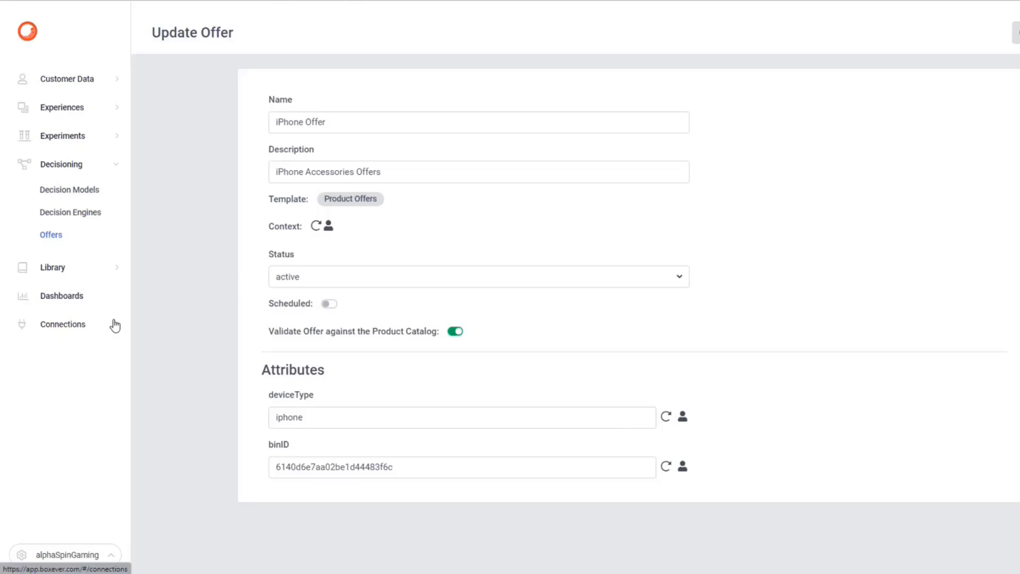
# - Open the Products connection and highlight the ${binID} parameter in its request URI
pyautogui.click(71, 328)
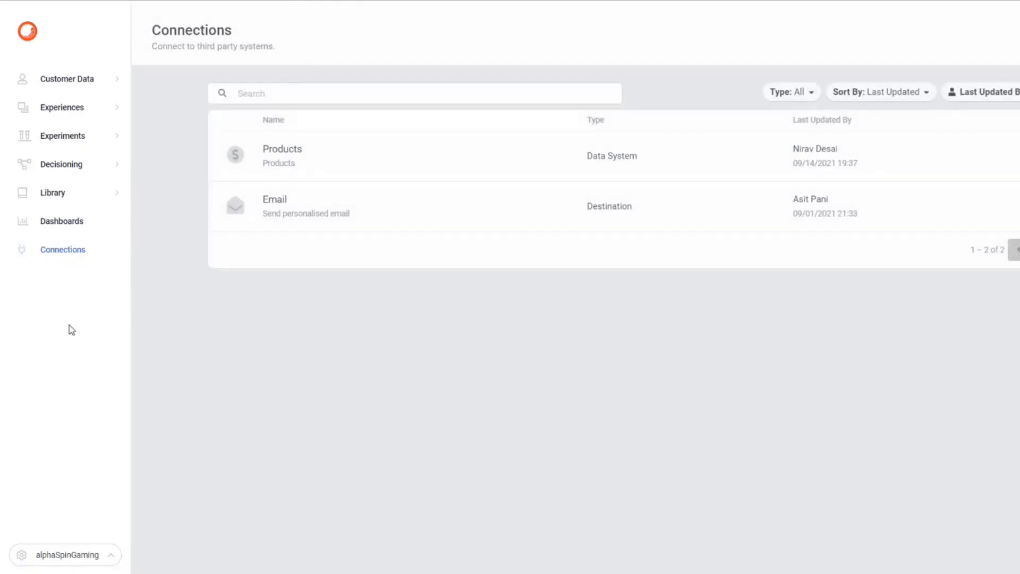
pyautogui.click(275, 152)
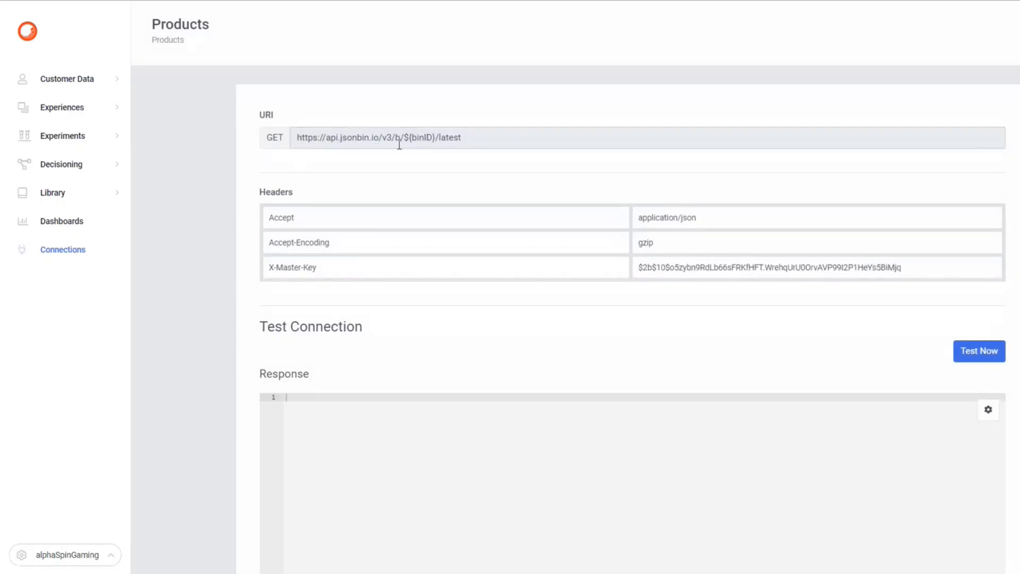
pyautogui.moveTo(404, 137); pyautogui.dragTo(436, 138)
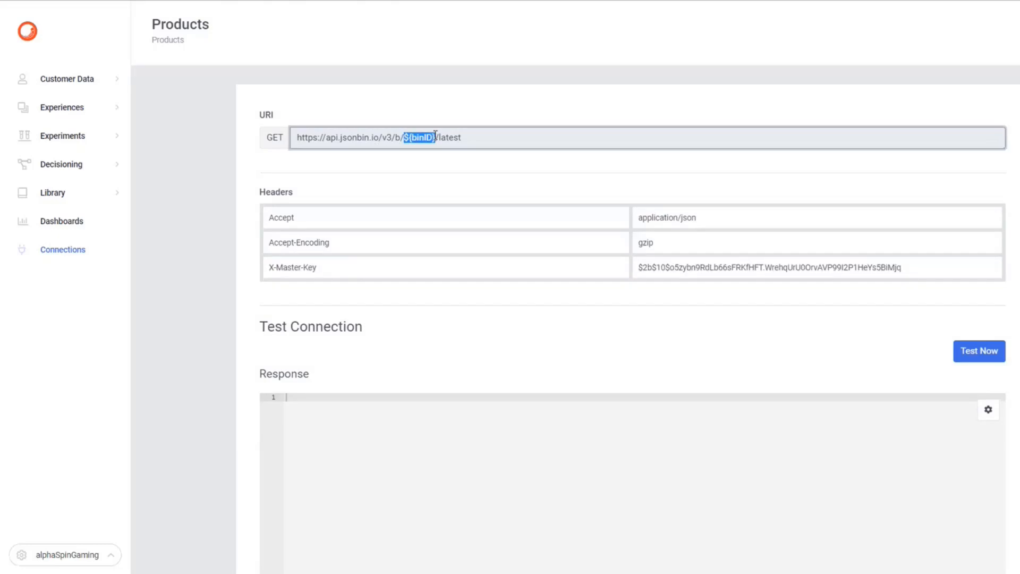
# - Open the decision models in a new browser tab and check the bin IDs in the DecideOffer table of Smart Device Detector's production variant v1
pyautogui.click(72, 164)
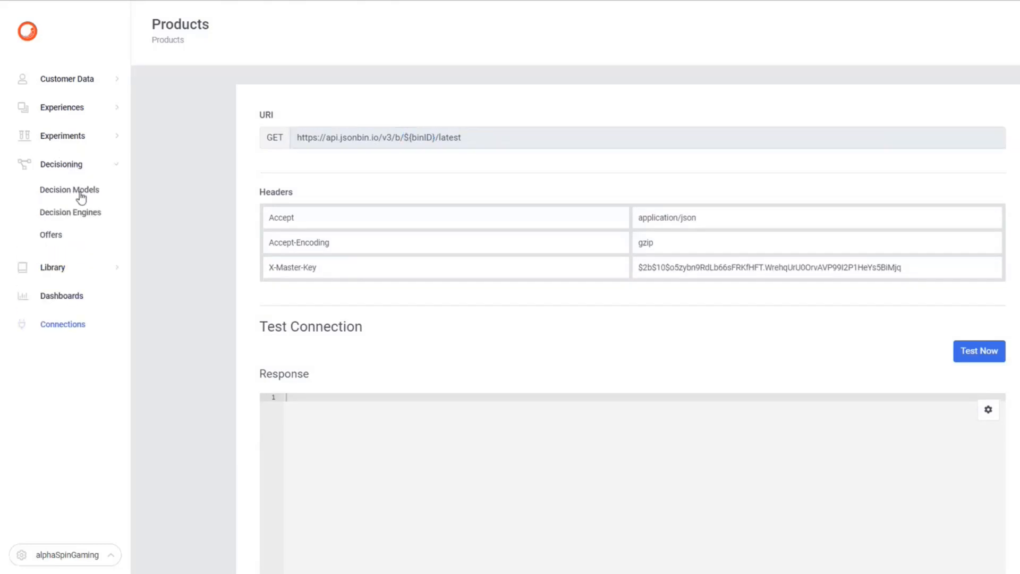
pyautogui.rightClick(73, 192)
pyautogui.click(88, 204)
pyautogui.hotkey('ctrl', 'Tab')
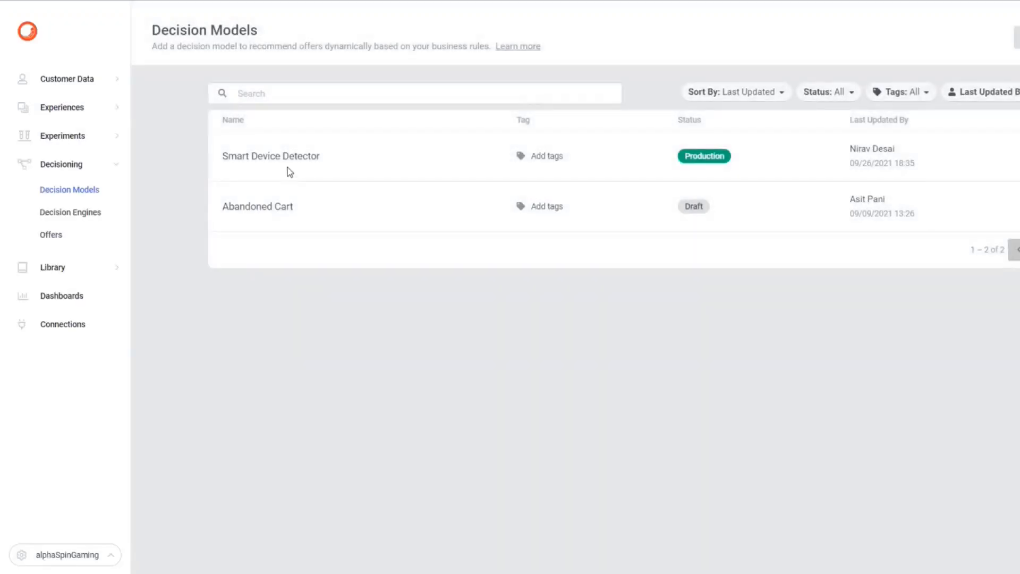
pyautogui.click(282, 158)
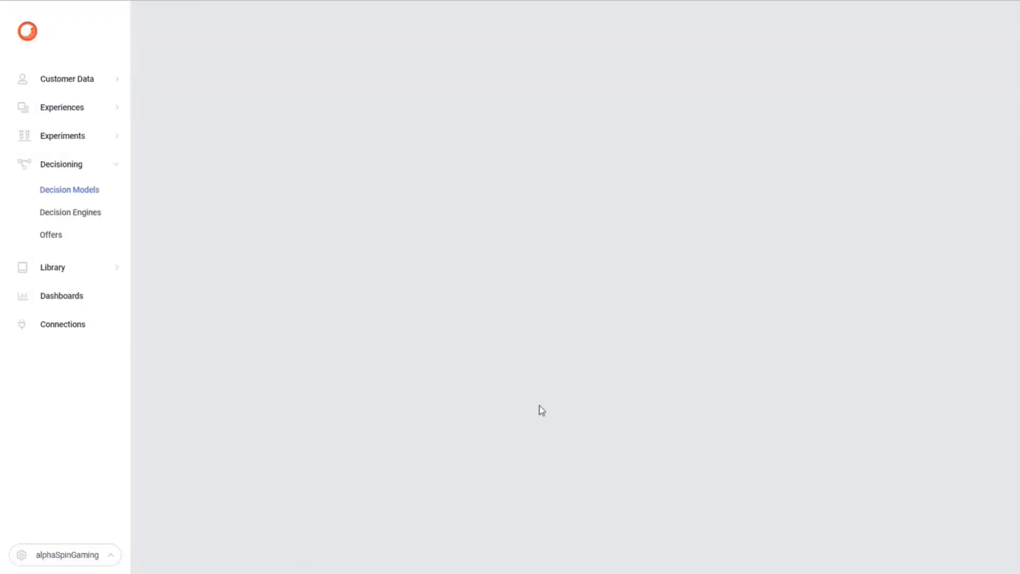
pyautogui.click(735, 236)
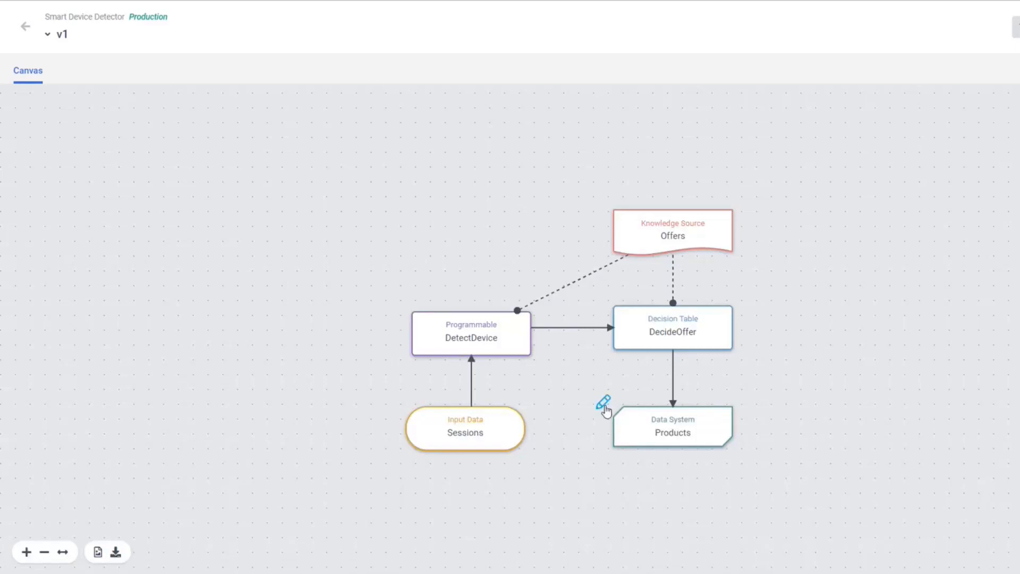
pyautogui.click(607, 305)
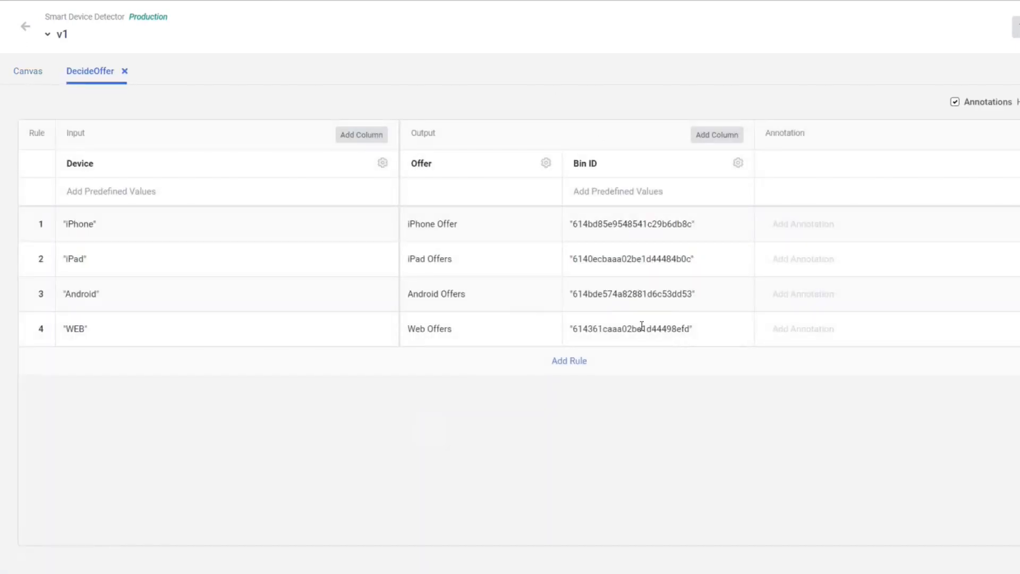
pyautogui.click(19, 75)
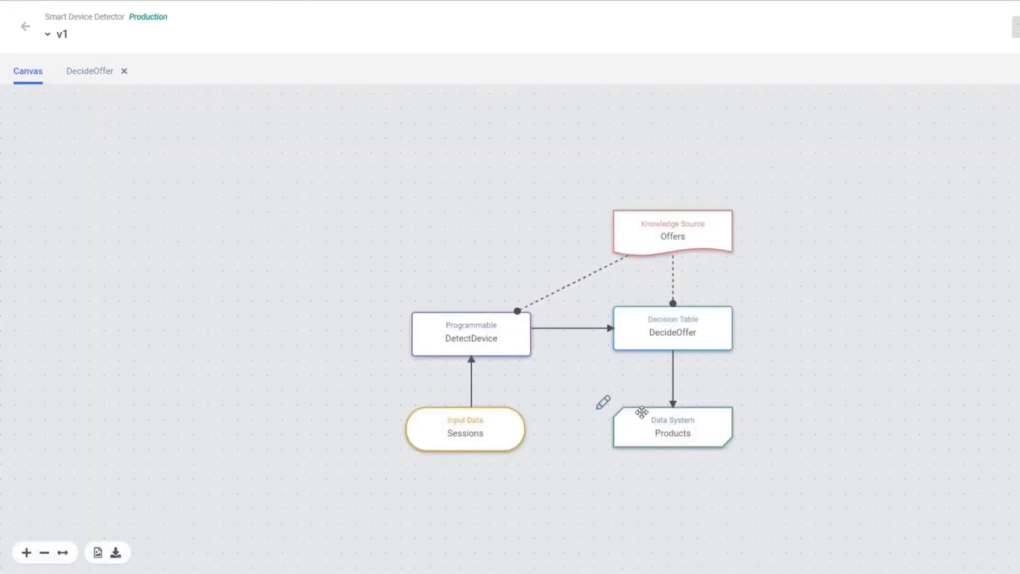
# - Open the Products data system from the canvas and compare its Bin ID input mapping with the ${binID} parameter in the Products connection's URI
pyautogui.click(605, 405)
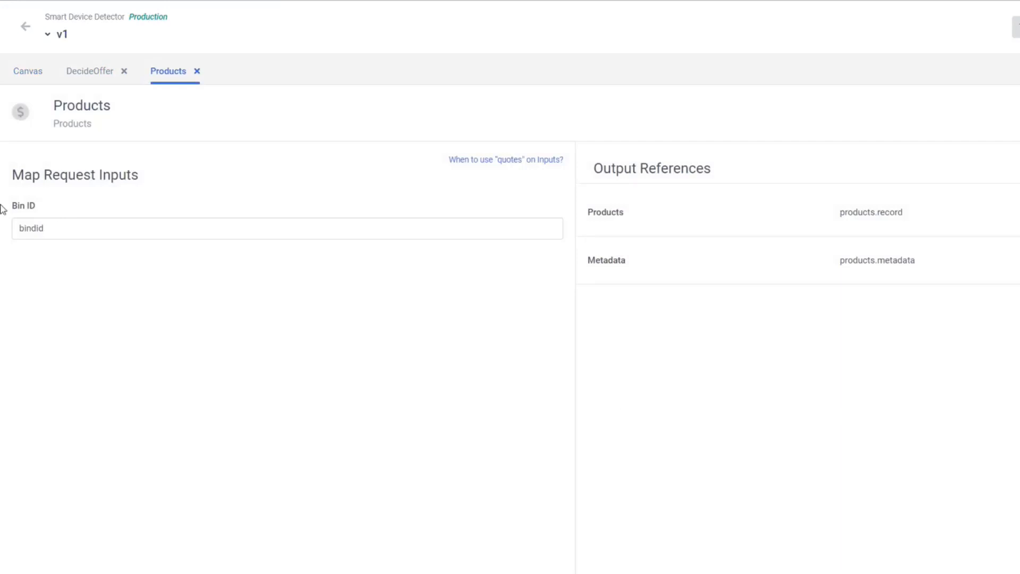
pyautogui.moveTo(18, 228); pyautogui.dragTo(53, 228)
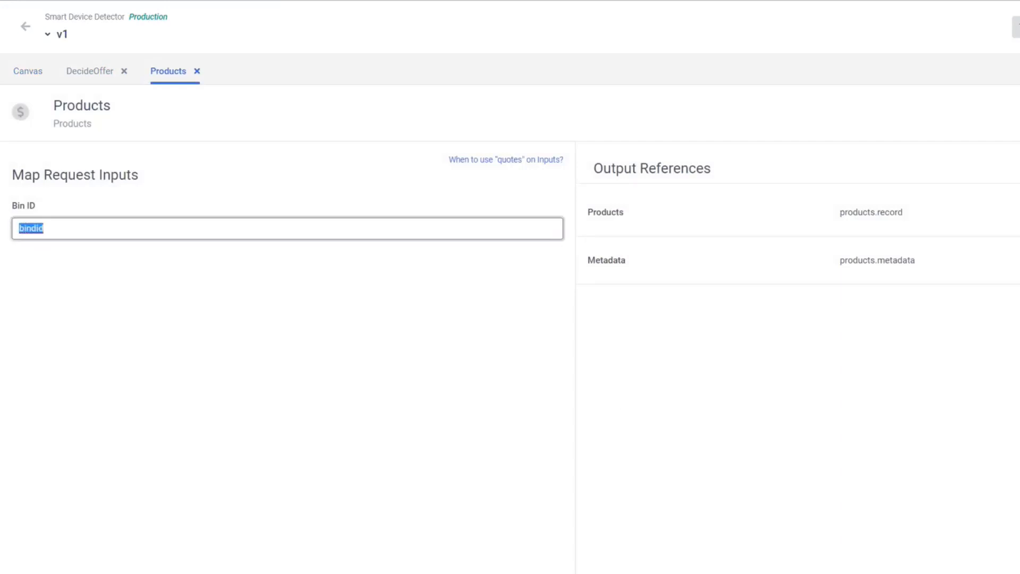
pyautogui.click(101, 0)
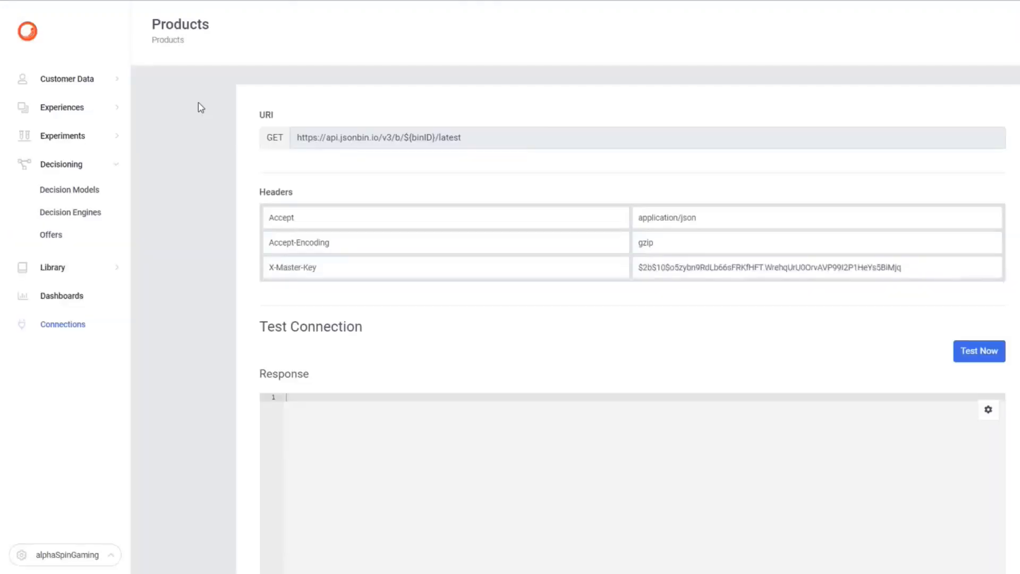
pyautogui.moveTo(404, 137); pyautogui.dragTo(435, 138)
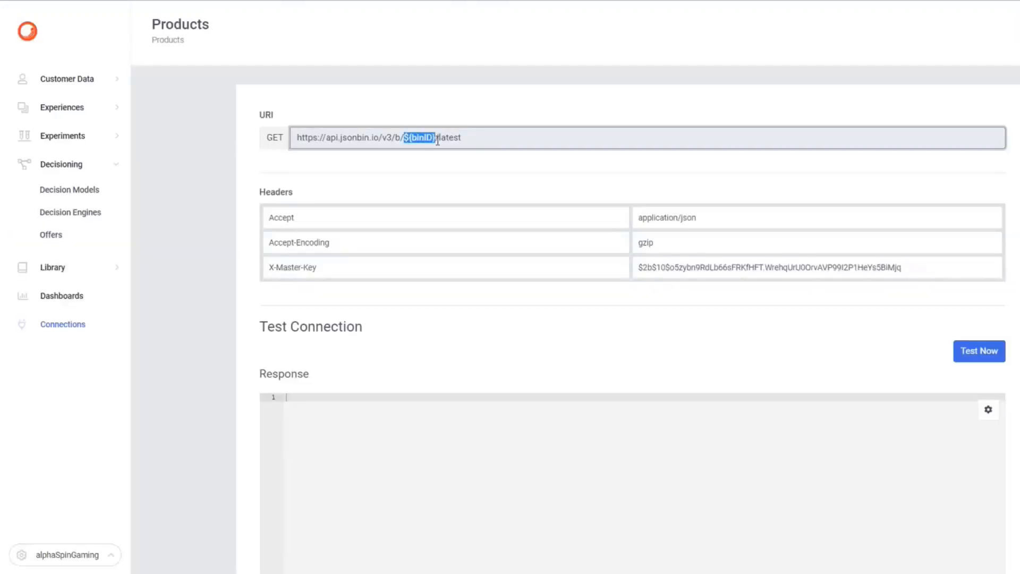
# - Highlight the Products connection's full request URI and return to the canvas of the decision model
pyautogui.moveTo(295, 138); pyautogui.dragTo(496, 147)
pyautogui.click(497, 147)
pyautogui.scroll(-2, 511, 157)
pyautogui.scroll(2, 514, 162)
pyautogui.click(213, 0)
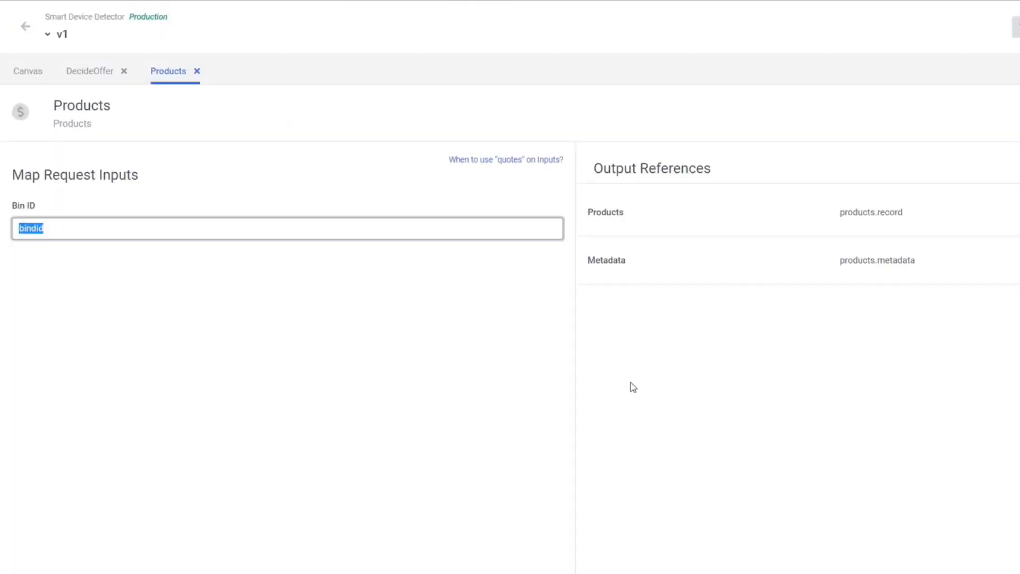
pyautogui.click(24, 71)
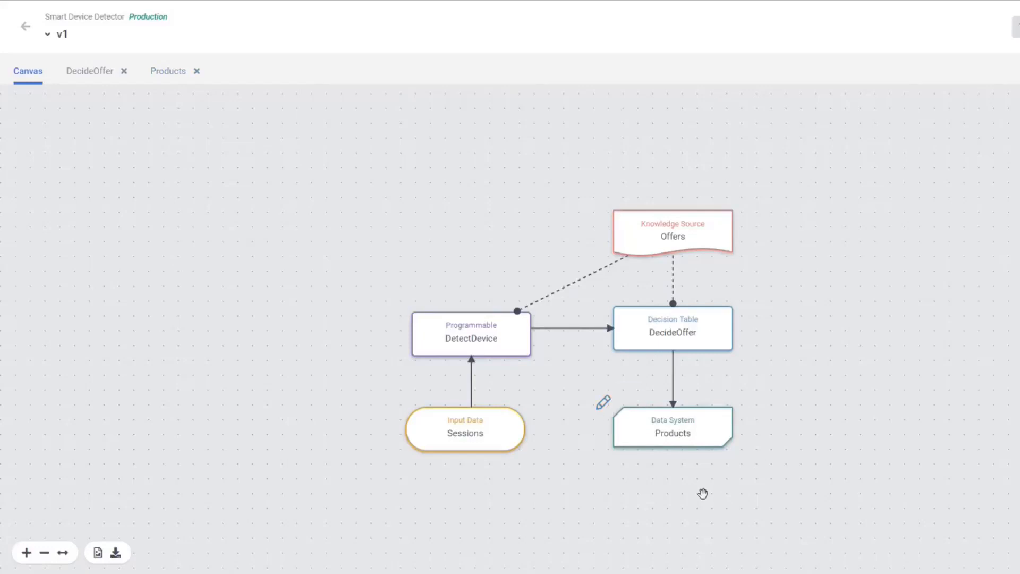
# - Leave the decision model and open the Smart Product Listing web experience
pyautogui.click(27, 26)
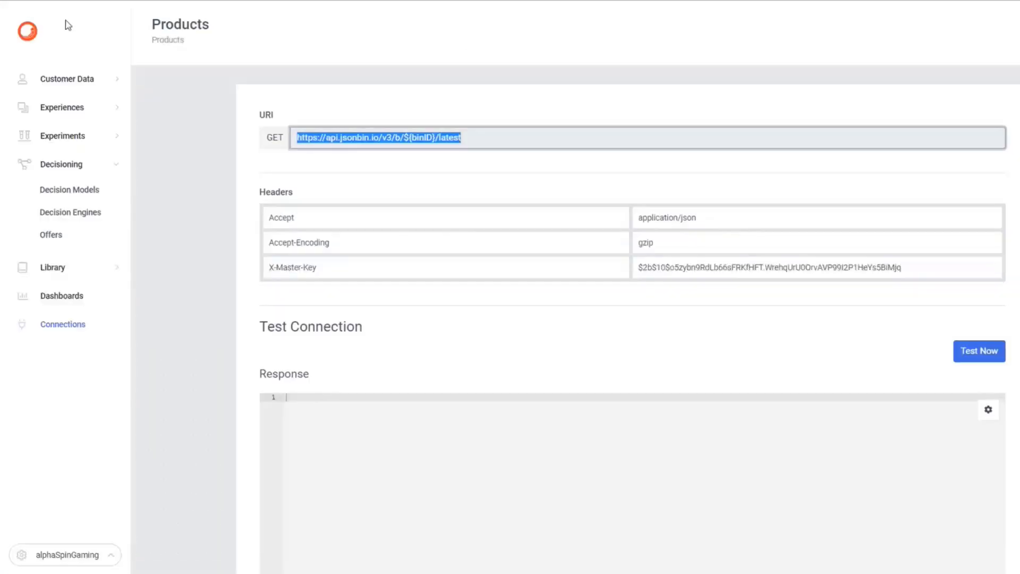
pyautogui.click(85, 109)
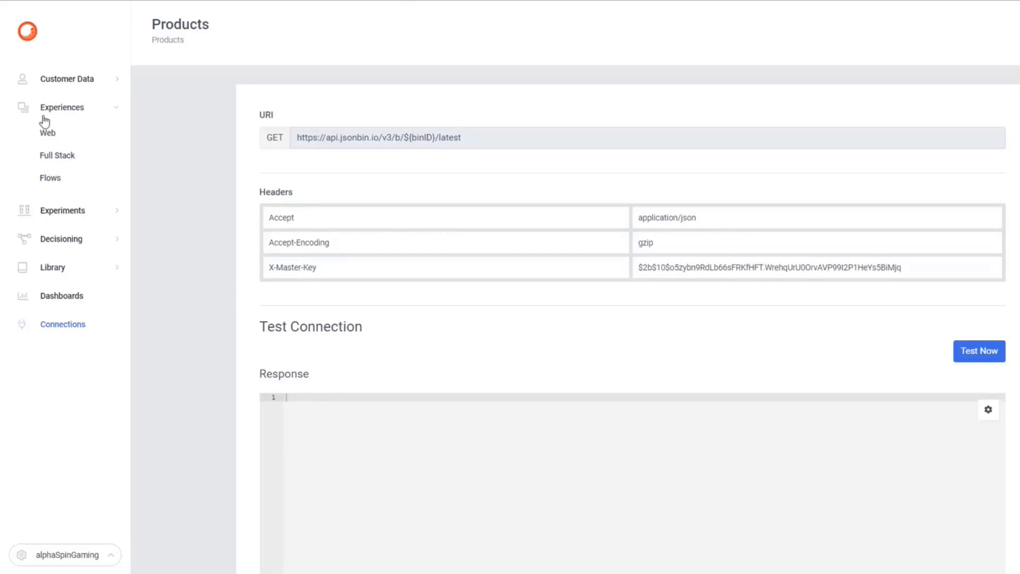
pyautogui.click(55, 140)
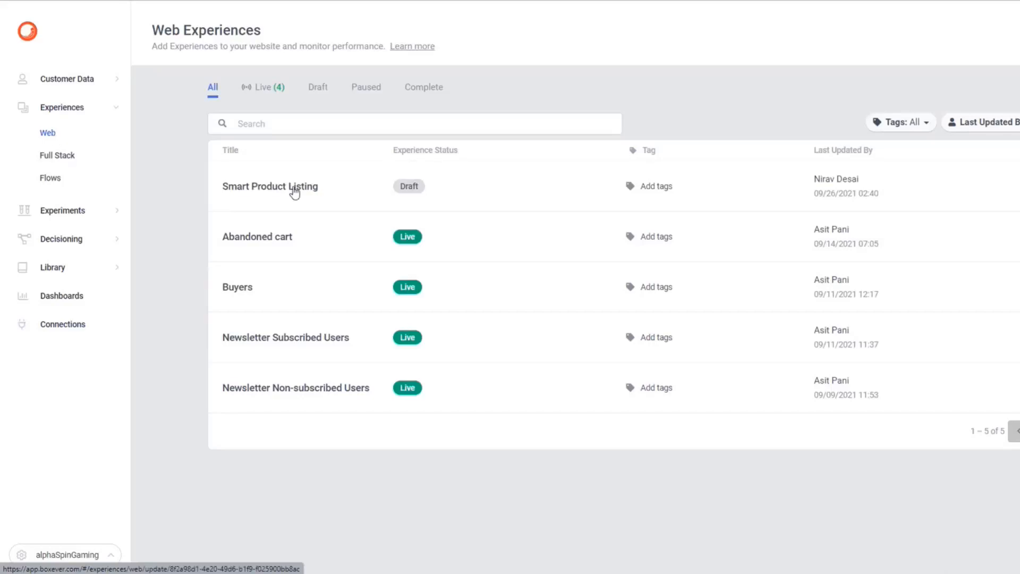
pyautogui.click(295, 193)
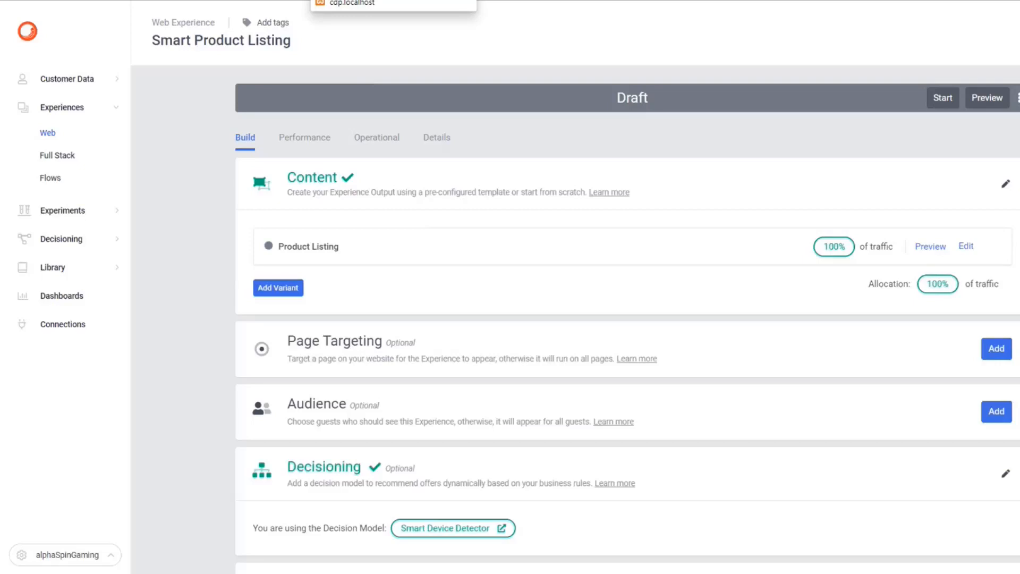
# - Switch to the cdp.localhost page and examine the featured iPhone accessories in the iPhone X emulation
pyautogui.click(362, 1)
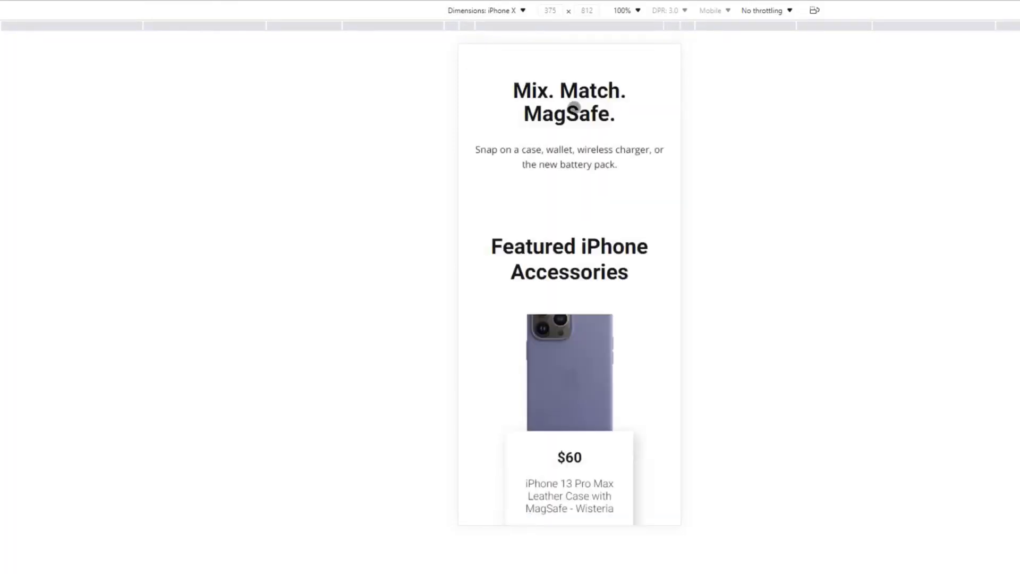
pyautogui.scroll(-2, 592, 407)
pyautogui.scroll(2, 565, 280)
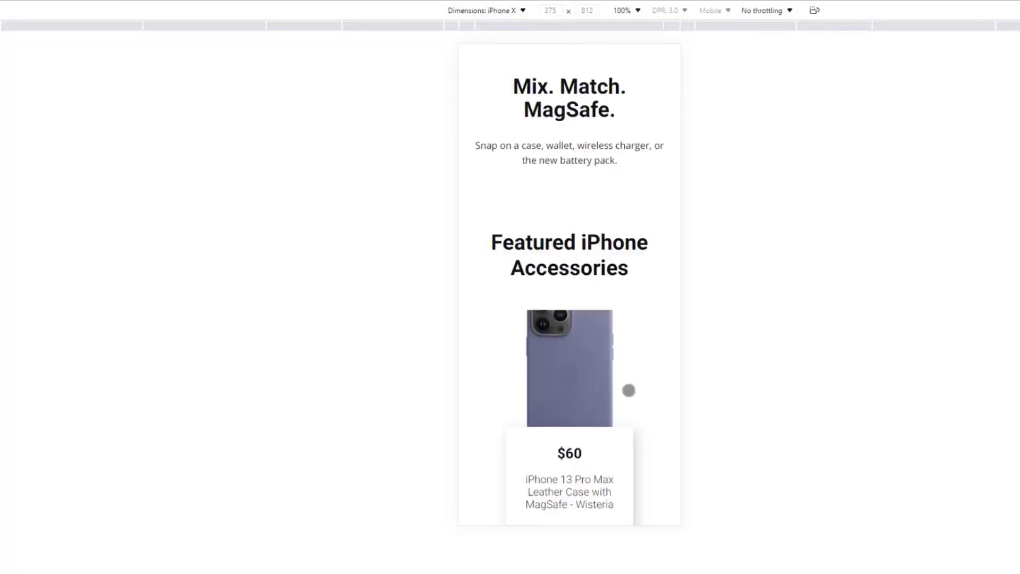
pyautogui.scroll(-4, 629, 393)
pyautogui.scroll(-15, 627, 466)
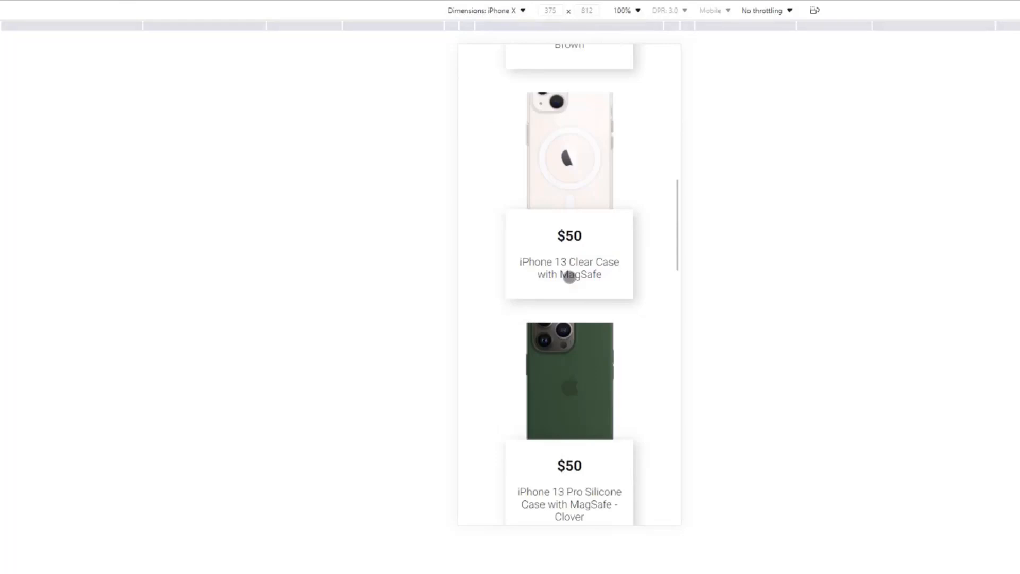
pyautogui.scroll(-12, 541, 110)
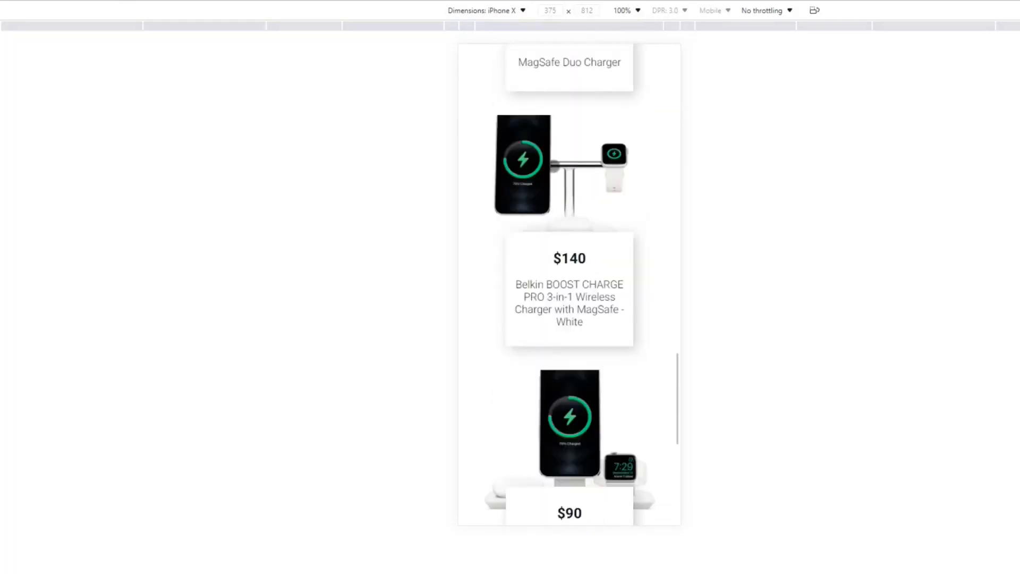
pyautogui.scroll(18, 542, 151)
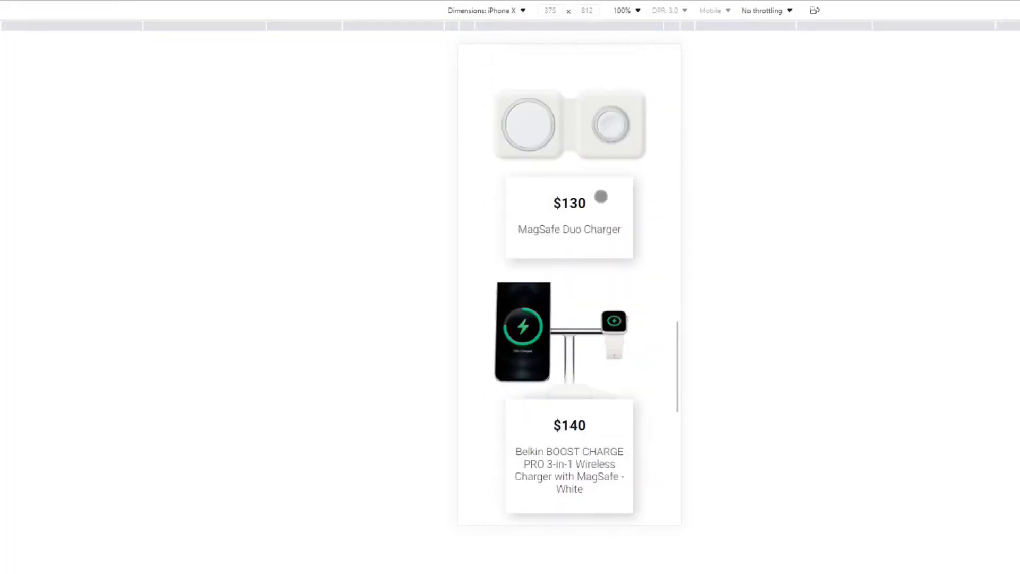
pyautogui.scroll(8, 553, 306)
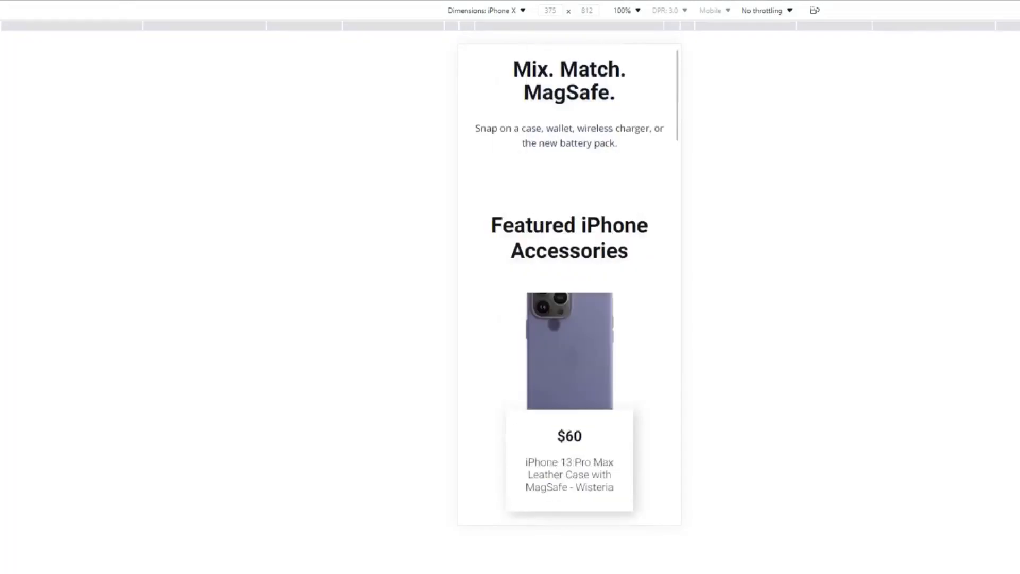
# - Set the emulated device to iPad and look through the product listing
pyautogui.click(487, 11)
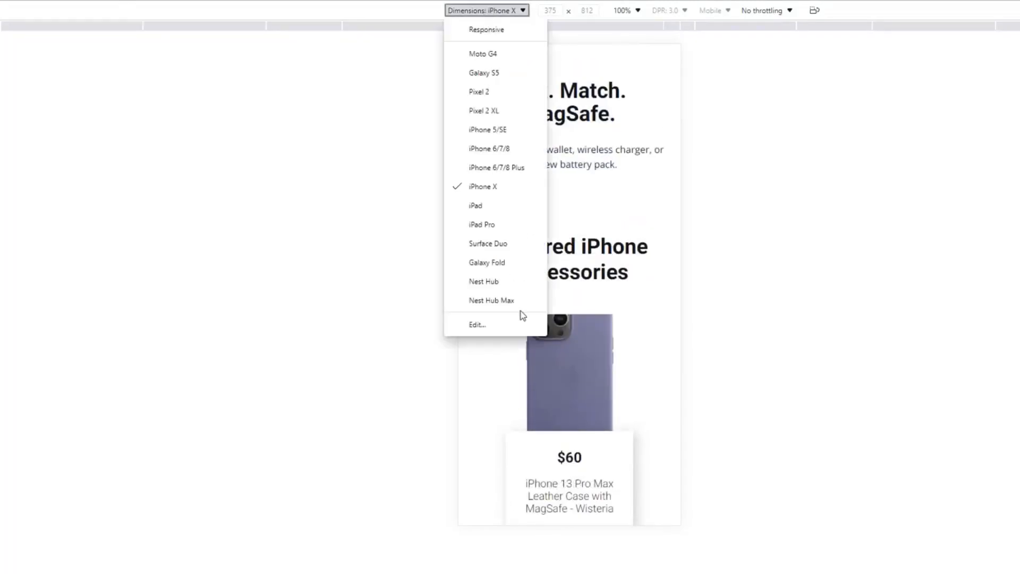
pyautogui.click(502, 213)
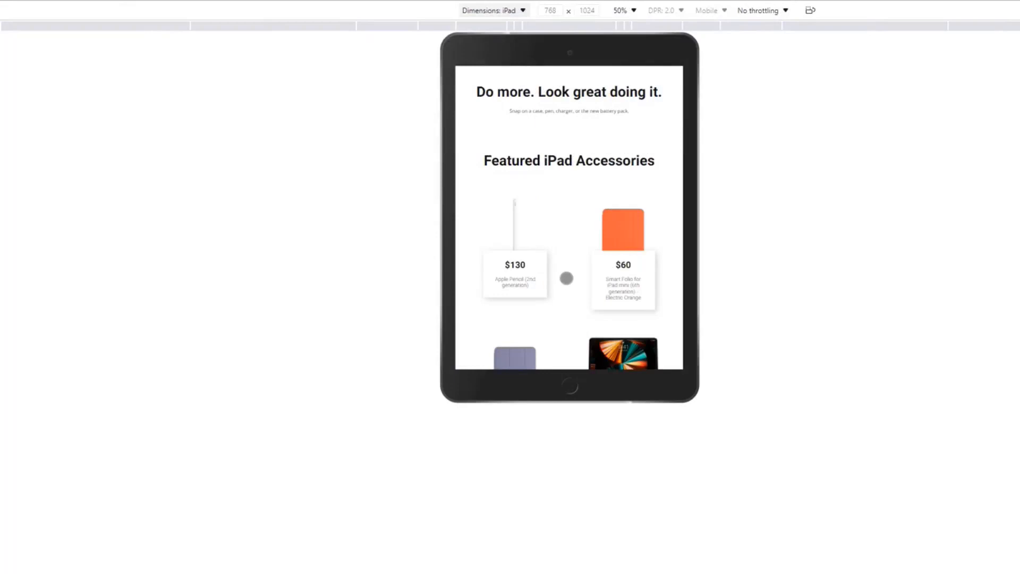
pyautogui.scroll(-10, 567, 278)
pyautogui.scroll(-5, 557, 290)
pyautogui.scroll(15, 556, 289)
# - Set the emulated device to Galaxy S5 and view the beginning of the product listing
pyautogui.click(489, 11)
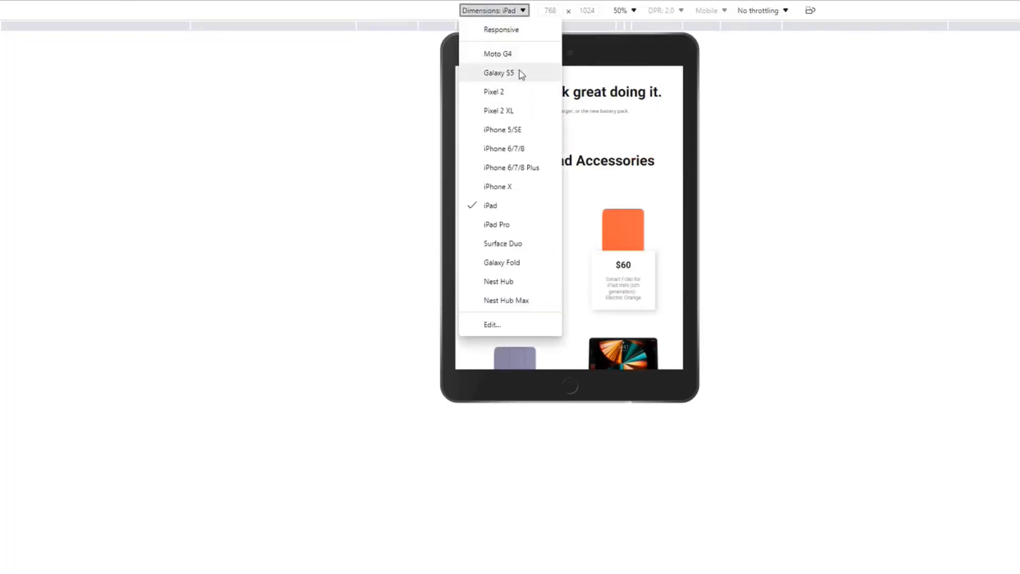
pyautogui.click(522, 75)
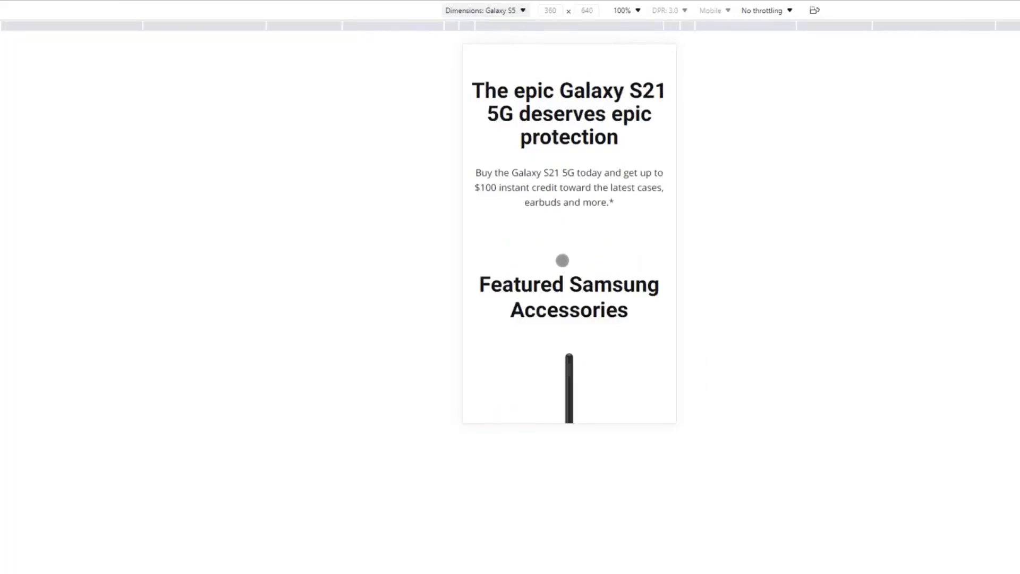
pyautogui.scroll(-4, 562, 260)
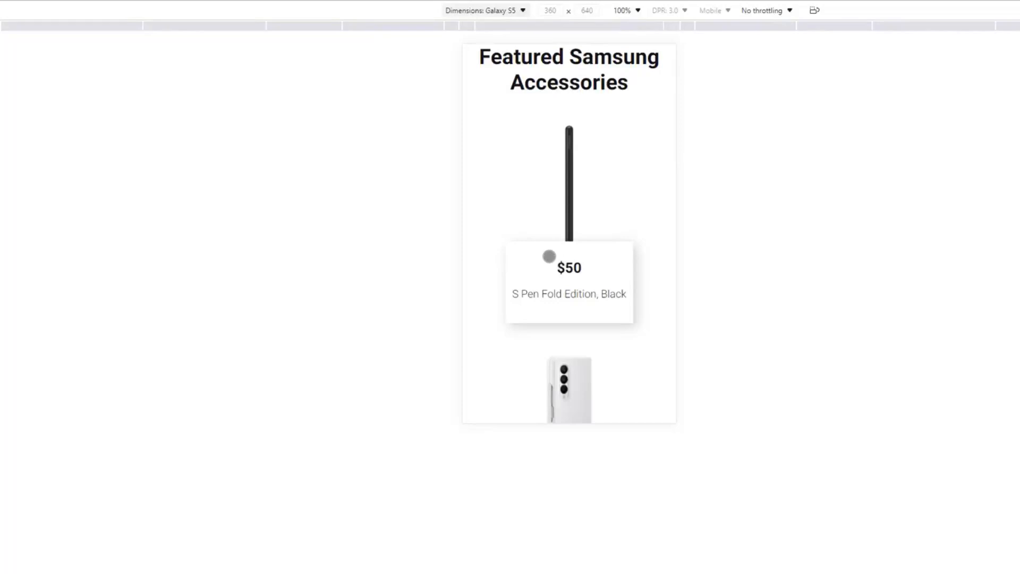
pyautogui.scroll(4, 547, 255)
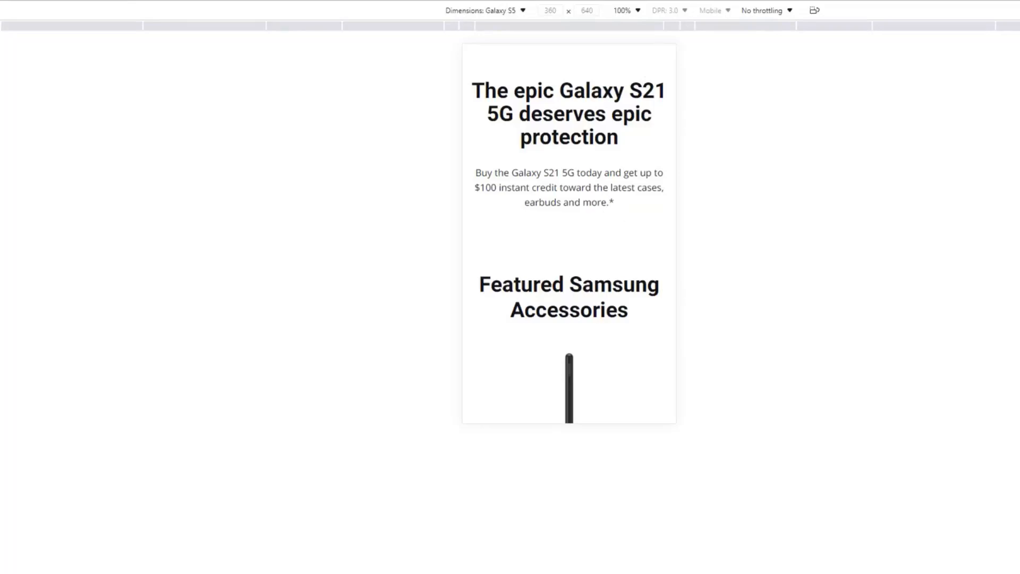
# - Bring the Notepad++ window into view, maximize it and examine the page markup and body element of index.html
pyautogui.moveTo(1019, 13); pyautogui.dragTo(435, 60)
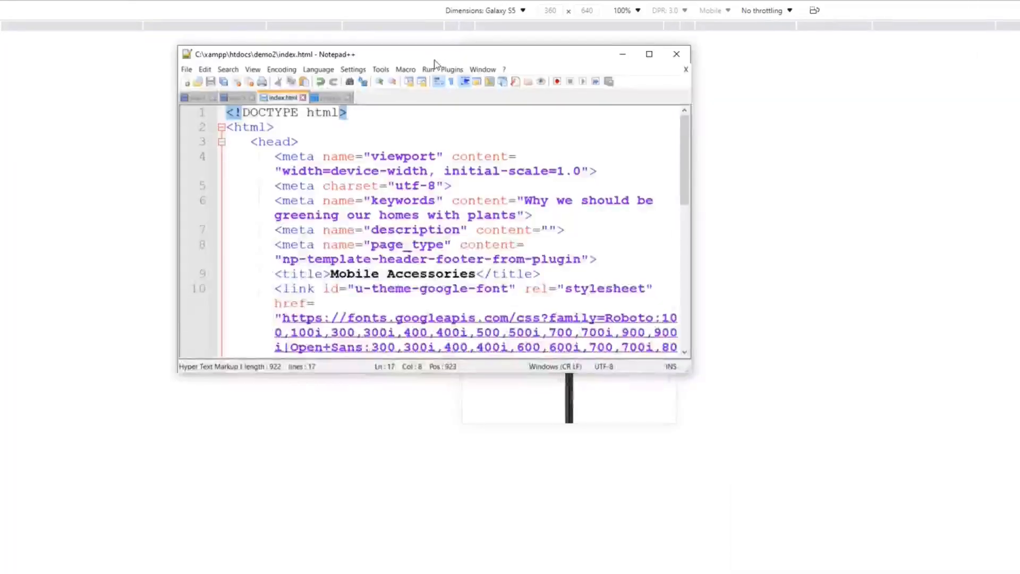
pyautogui.click(649, 53)
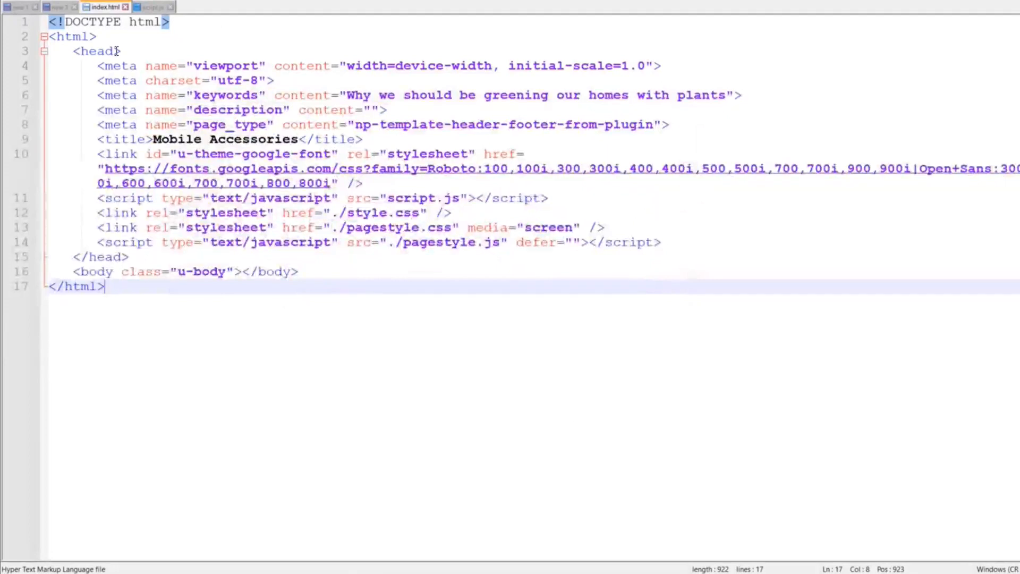
pyautogui.hotkey('ctrl', 'a')
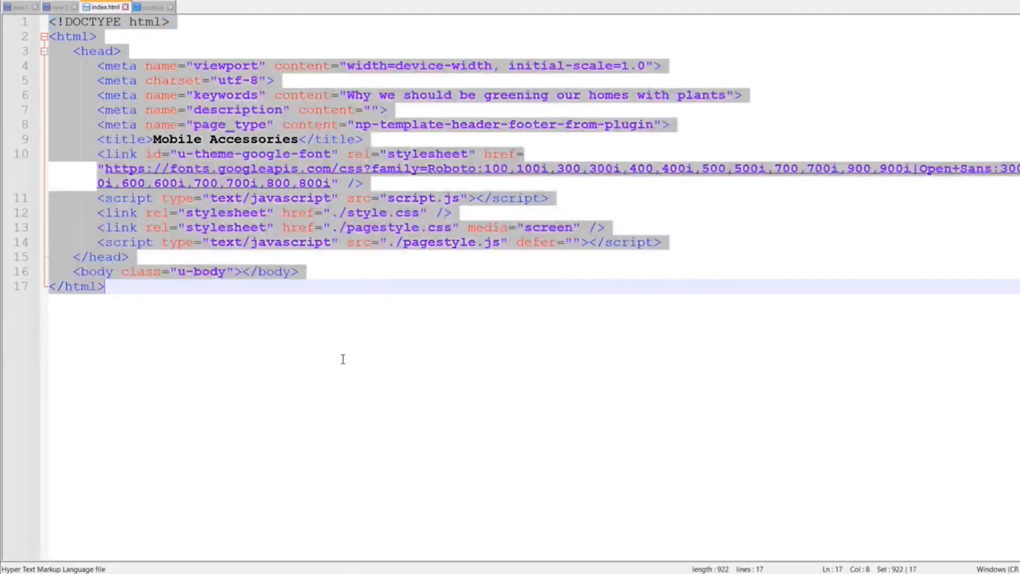
pyautogui.click(402, 415)
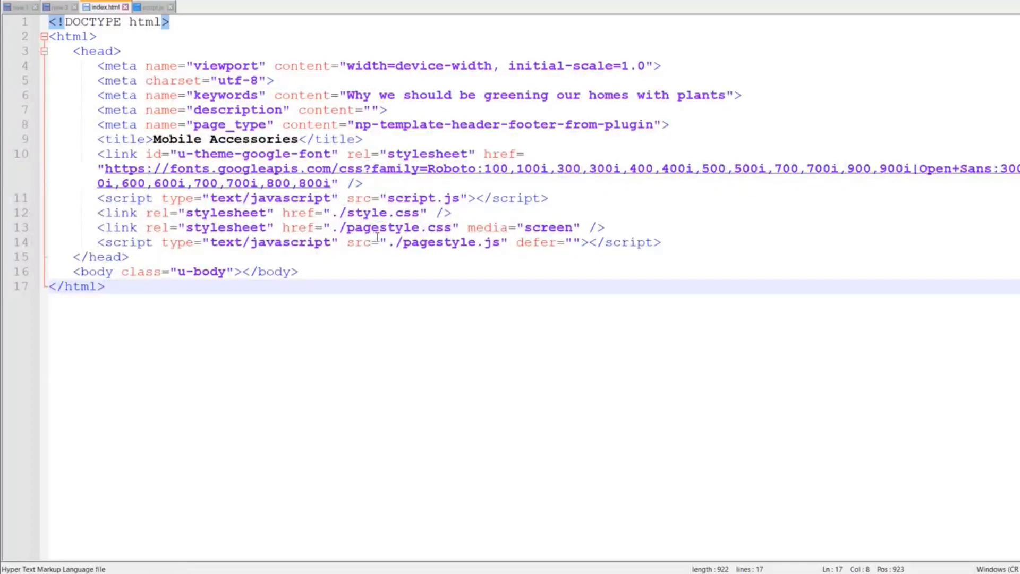
pyautogui.click(242, 272)
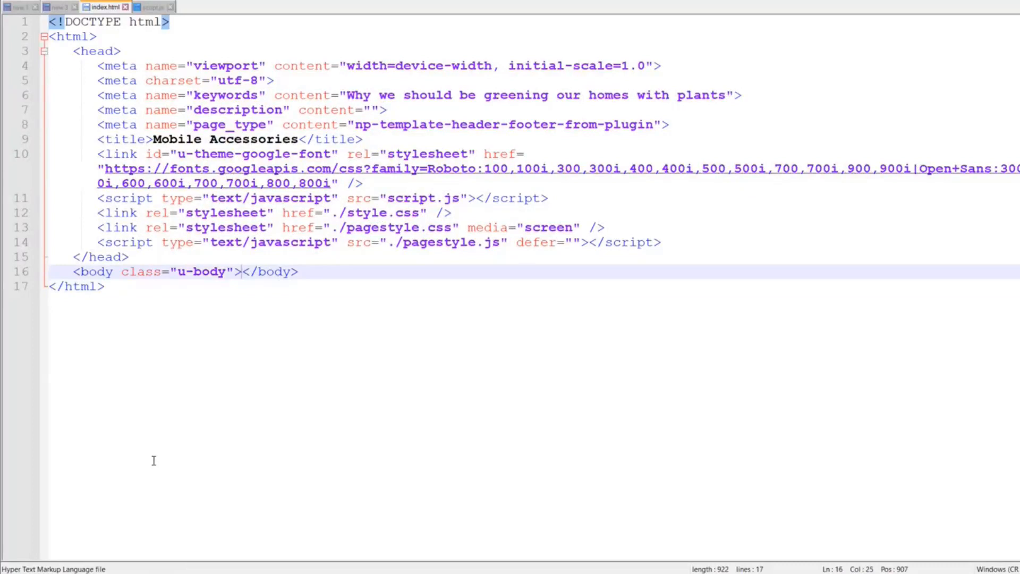
# - Switch back to the browser and look through the product listing in the Galaxy S5 emulation
pyautogui.moveTo(219, 573)
pyautogui.click(223, 528)
pyautogui.scroll(1, 567, 349)
pyautogui.scroll(-1, 515, 102)
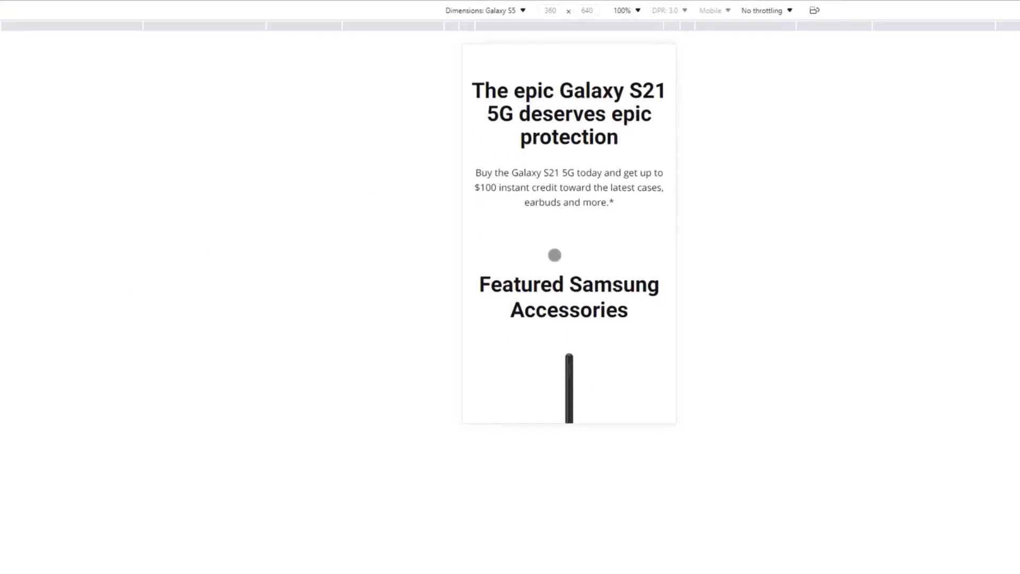
pyautogui.scroll(-10, 554, 255)
pyautogui.scroll(-5, 549, 110)
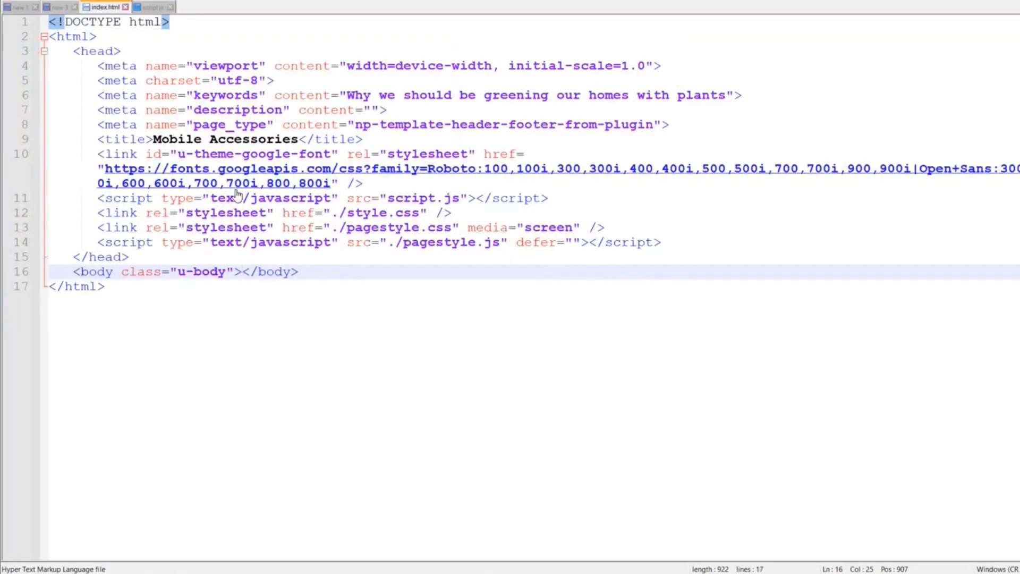
# - Return to Notepad++, open script.js and highlight the _boxever_settings variable
pyautogui.click(150, 11)
pyautogui.scroll(8, 187, 58)
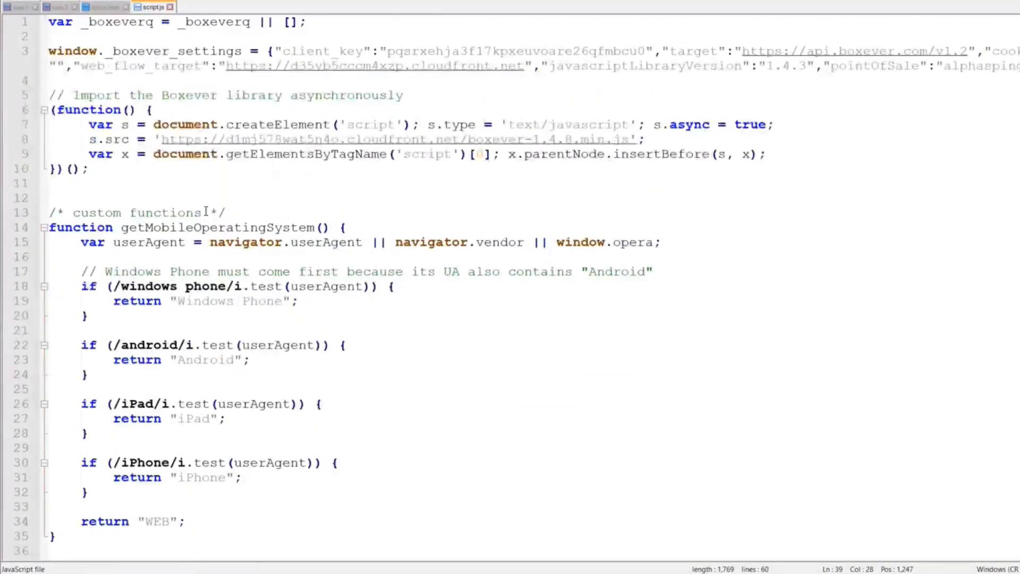
pyautogui.doubleClick(152, 51)
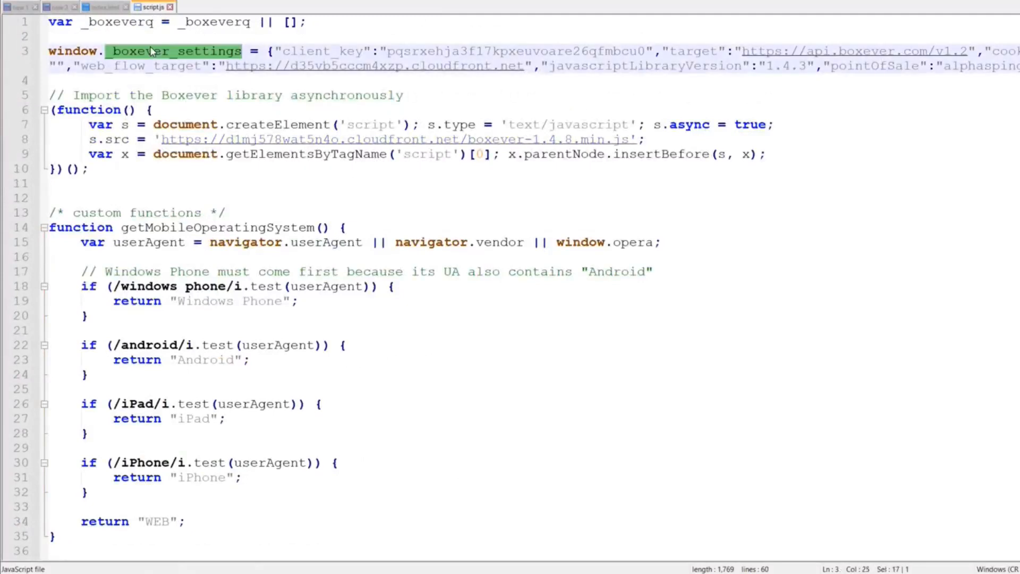
pyautogui.click(204, 108)
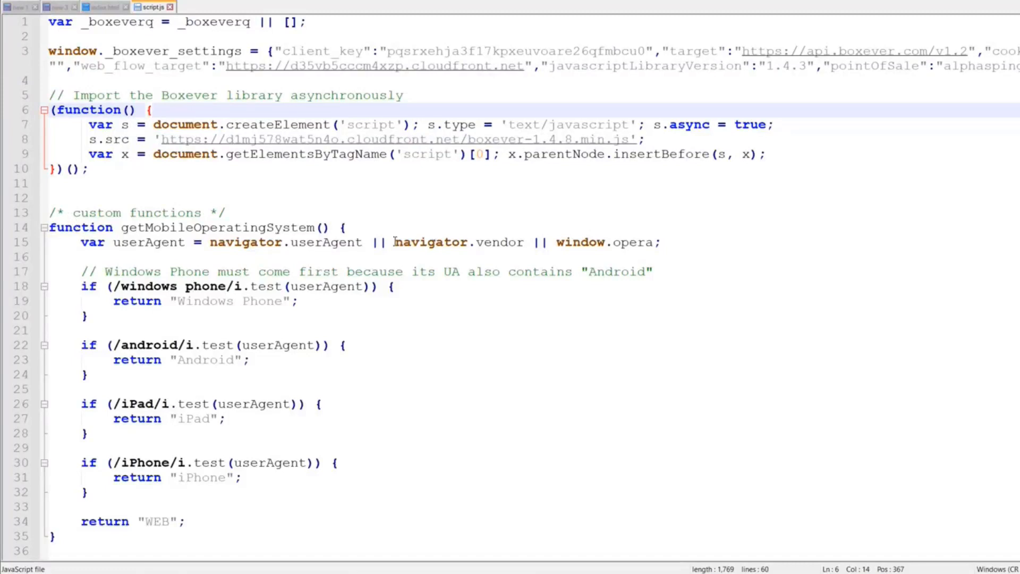
# - Examine the getMobileOperatingSystem function and the view event code in the window.onload handler of script.js
pyautogui.scroll(-1, 172, 190)
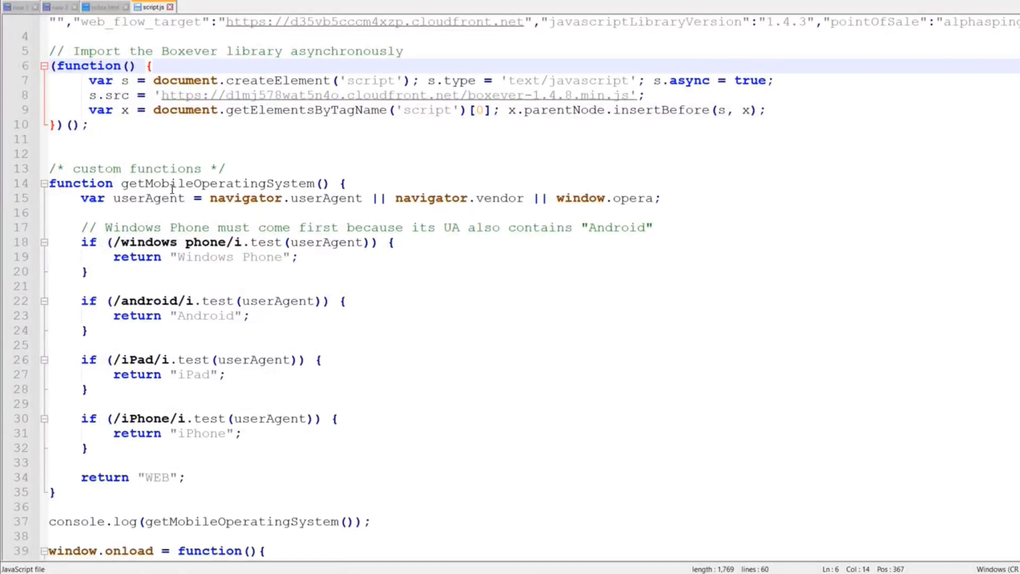
pyautogui.scroll(-8, 173, 188)
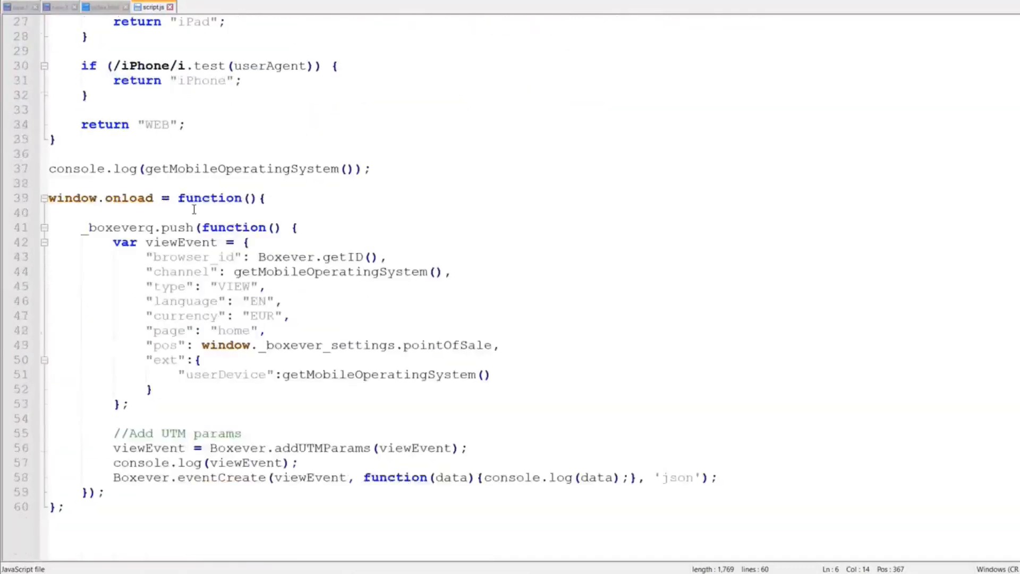
pyautogui.scroll(-1, 194, 209)
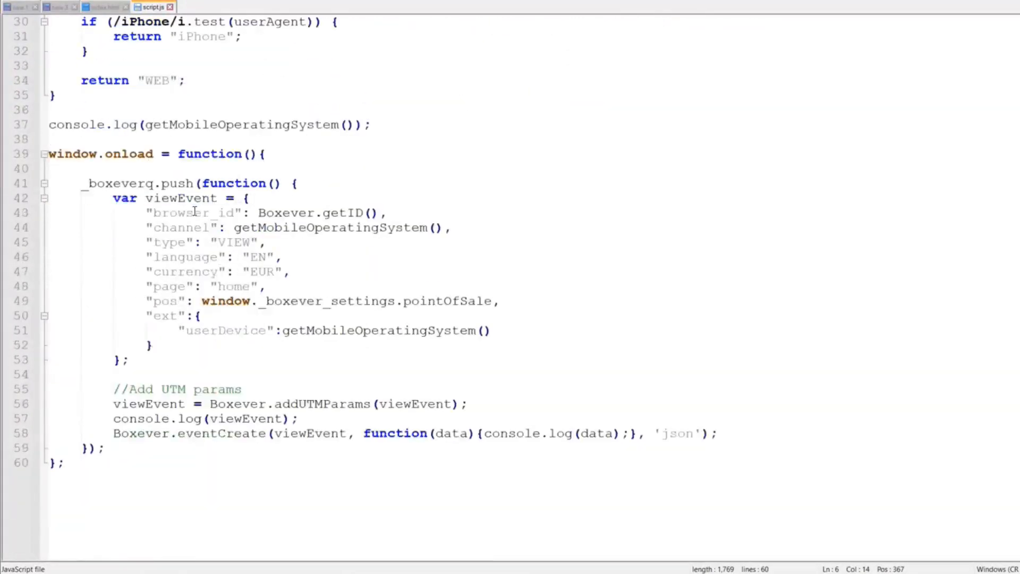
# - Examine the _boxeverq.push call, the Boxever.getID() browser ID entry and every use of the viewEvent variable, highlighting each name
pyautogui.doubleClick(90, 180)
pyautogui.click(283, 212)
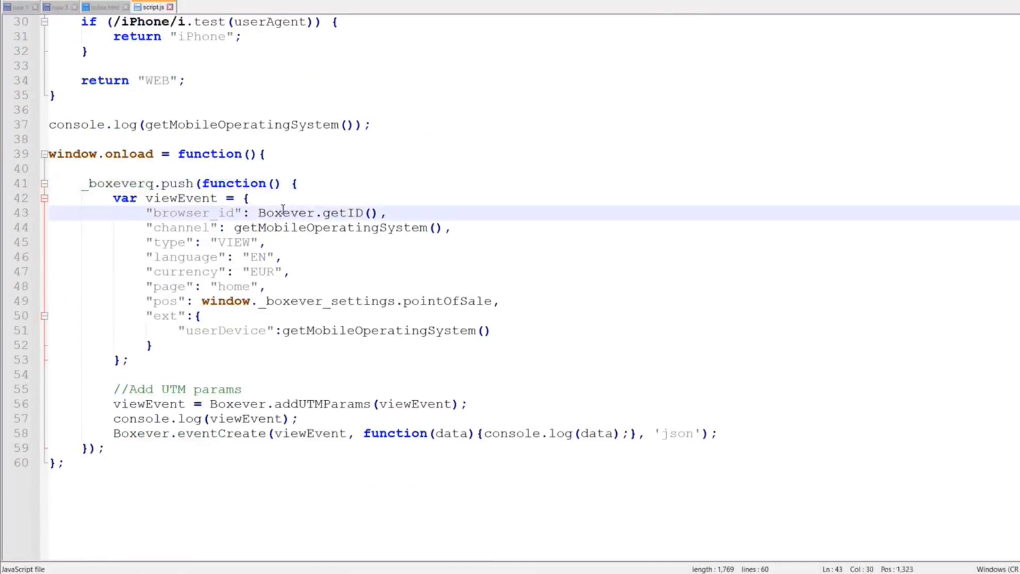
pyautogui.doubleClick(282, 211)
pyautogui.click(280, 200)
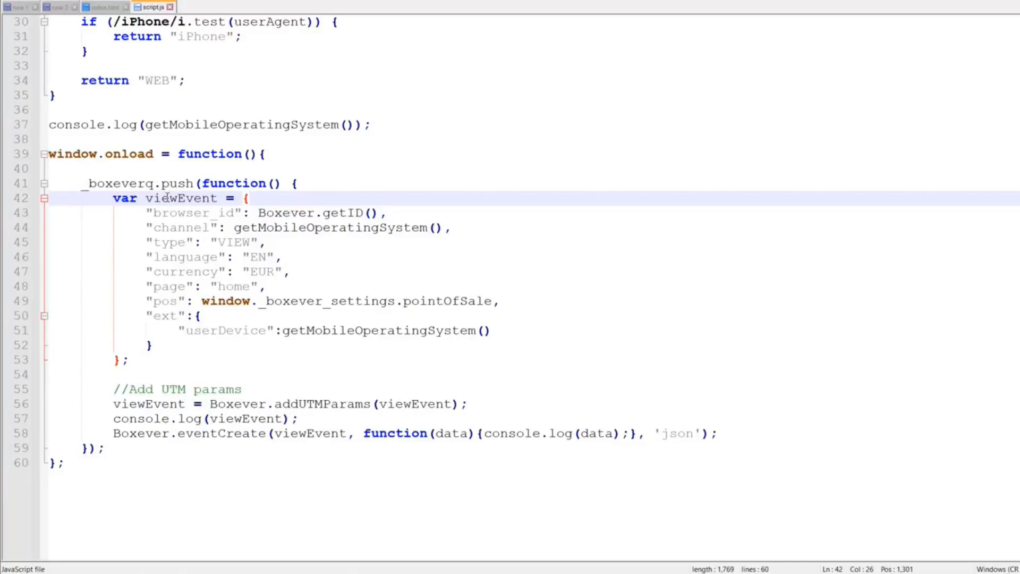
pyautogui.doubleClick(167, 198)
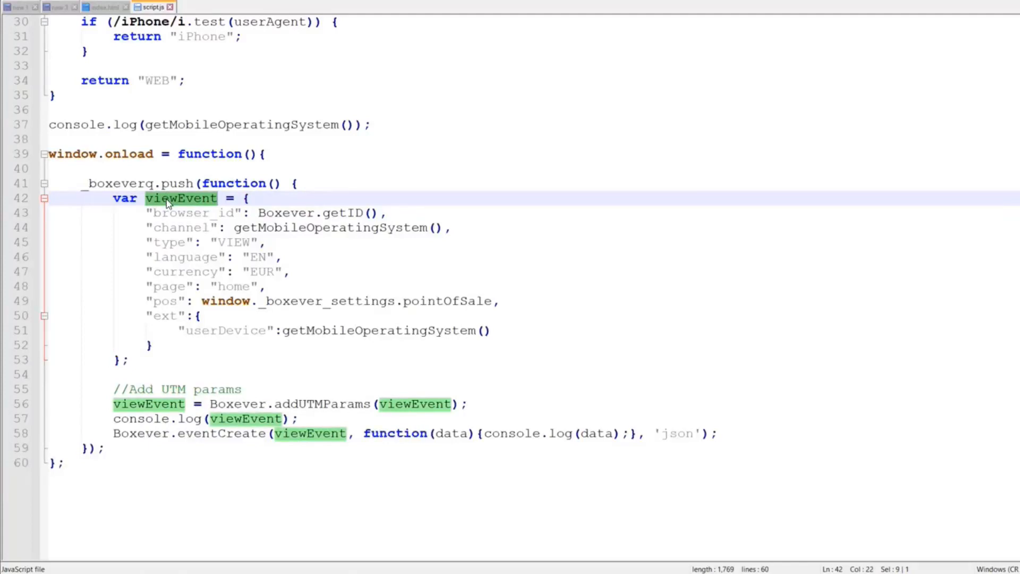
pyautogui.click(331, 272)
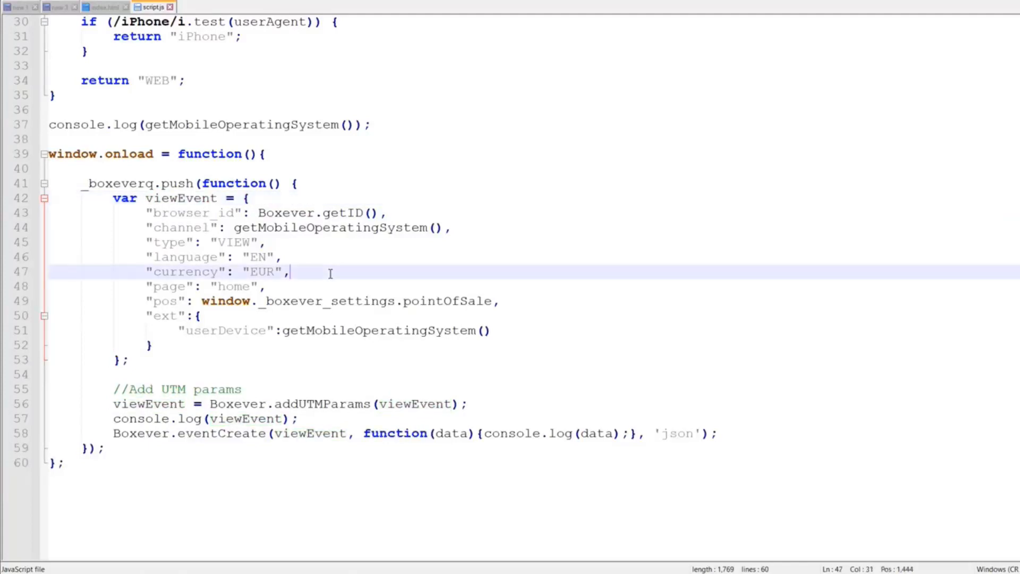
# - Highlight the channel key of the view event and review the device checks in the getMobileOperatingSystem function that supplies it
pyautogui.doubleClick(180, 229)
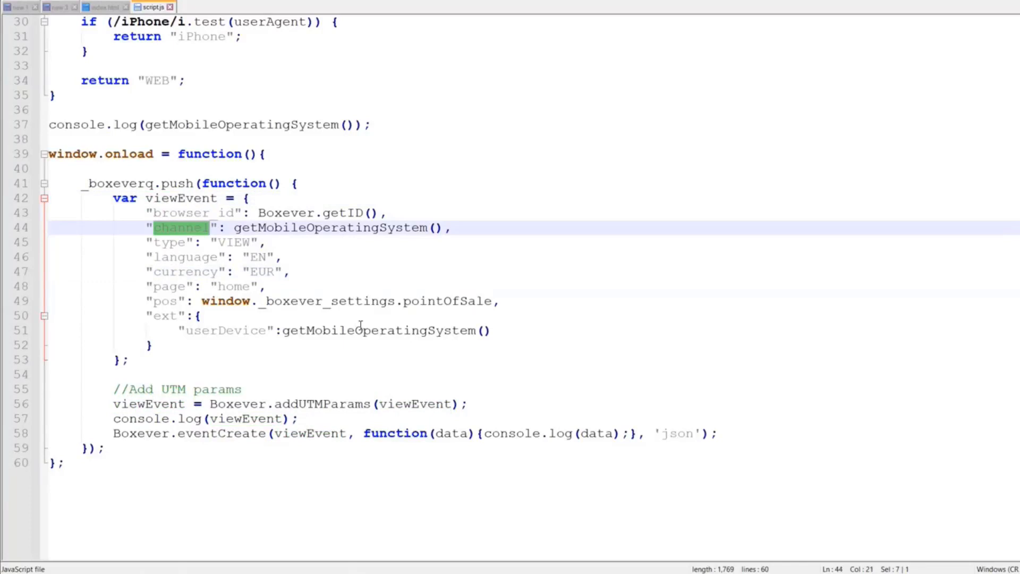
pyautogui.scroll(2, 361, 325)
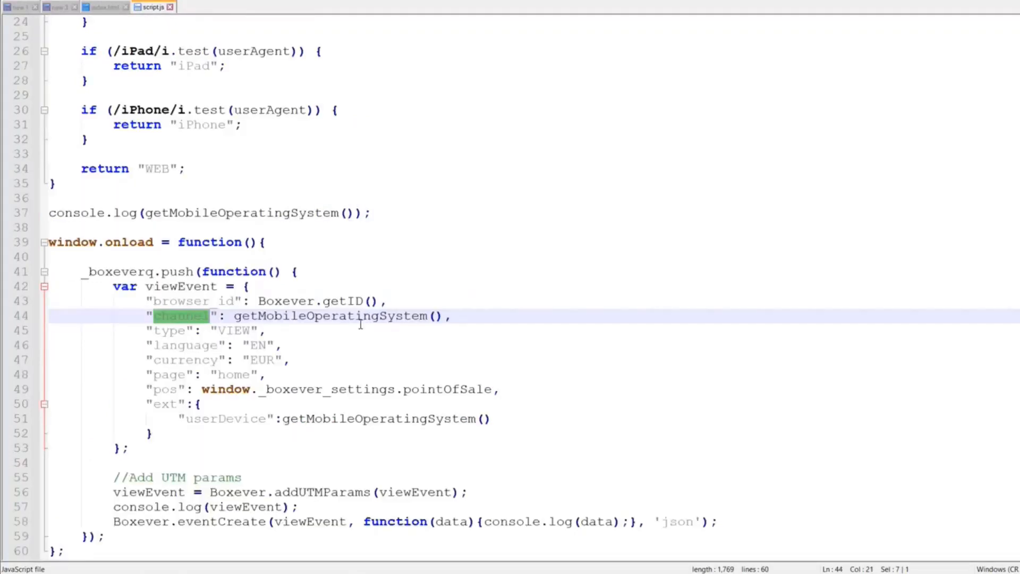
pyautogui.scroll(5, 361, 324)
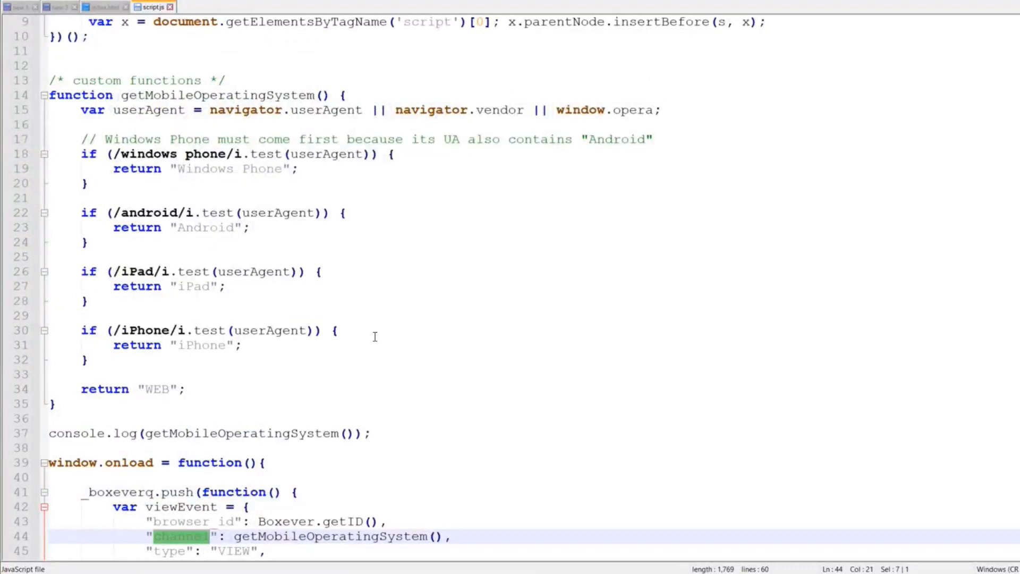
pyautogui.scroll(-7, 375, 341)
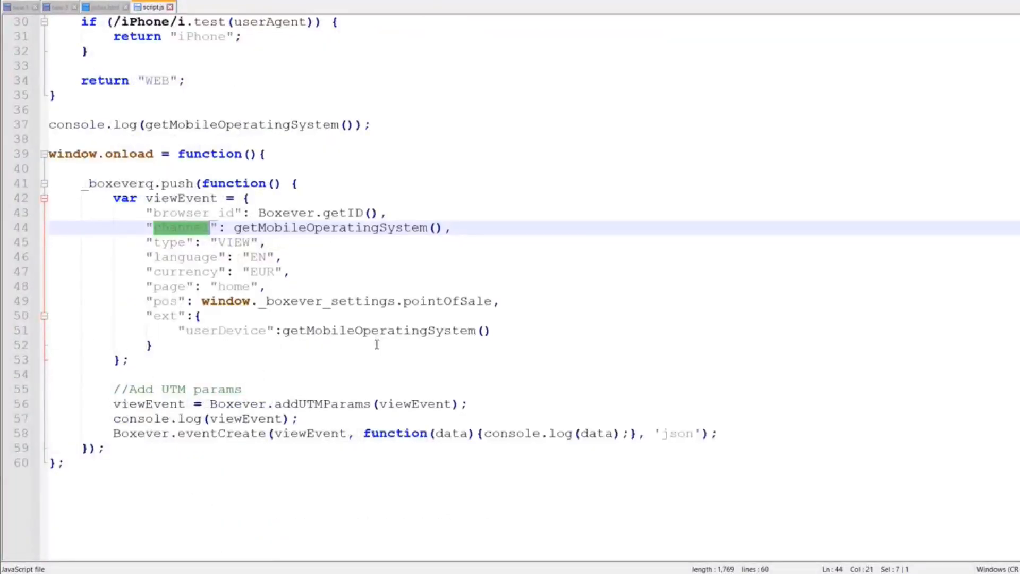